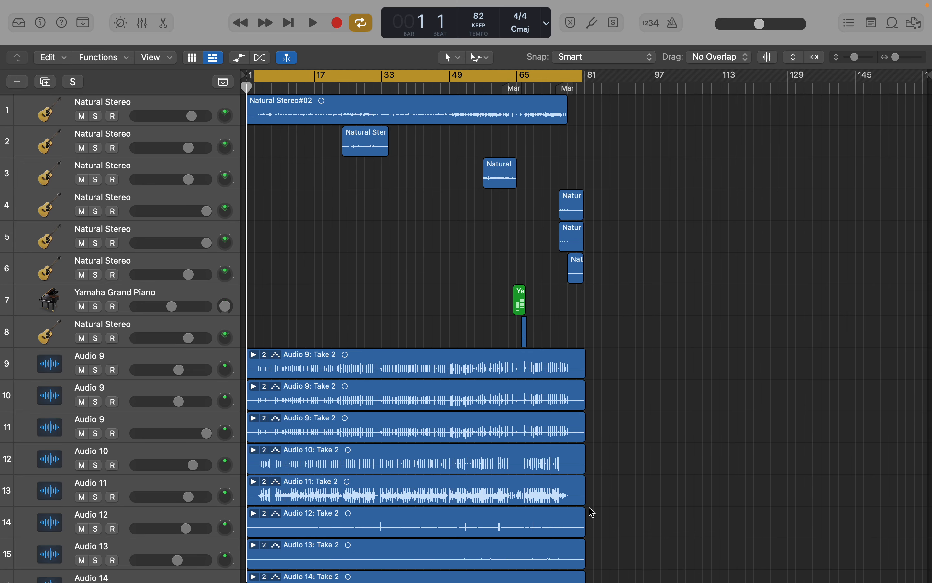
# Look through the arrangement's tracks from the first Natural Stereo guitar track down to the Chimes track
pyautogui.scroll(1, 442, 254)
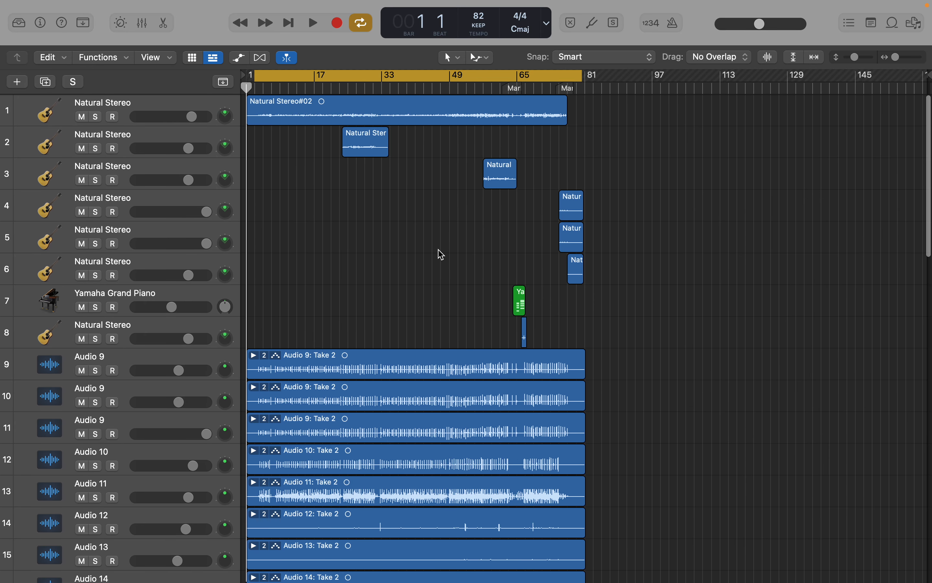
pyautogui.scroll(-5, 441, 255)
pyautogui.scroll(5, 442, 254)
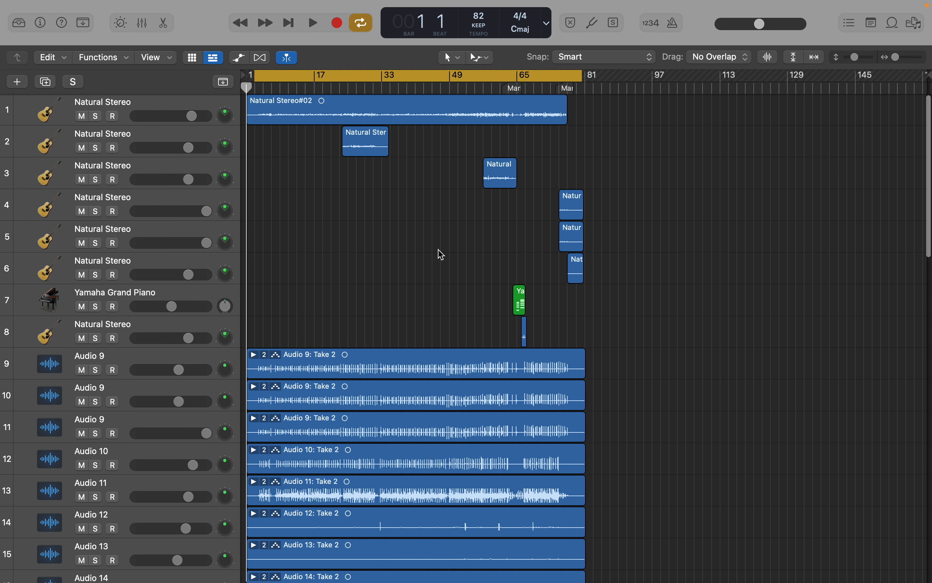
pyautogui.scroll(-15, 442, 254)
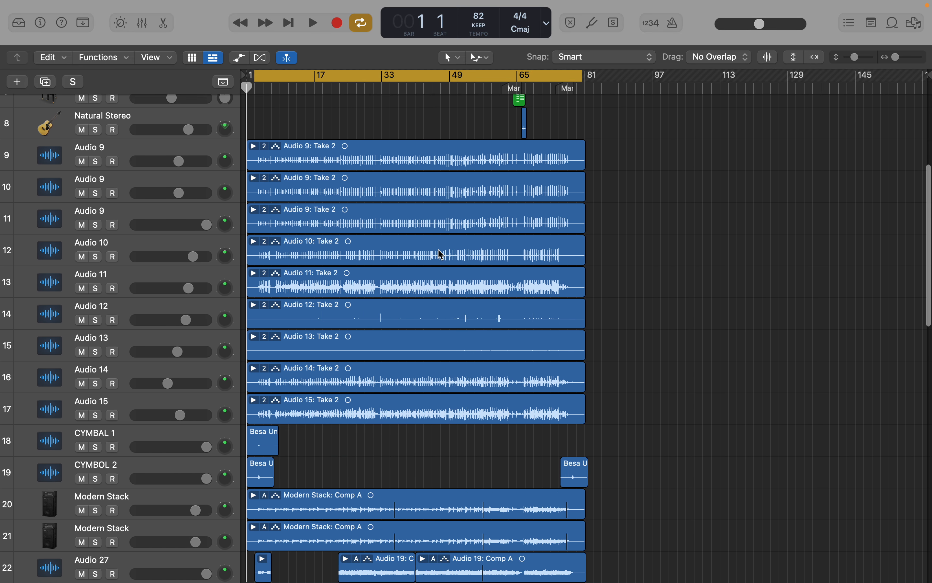
pyautogui.scroll(15, 442, 254)
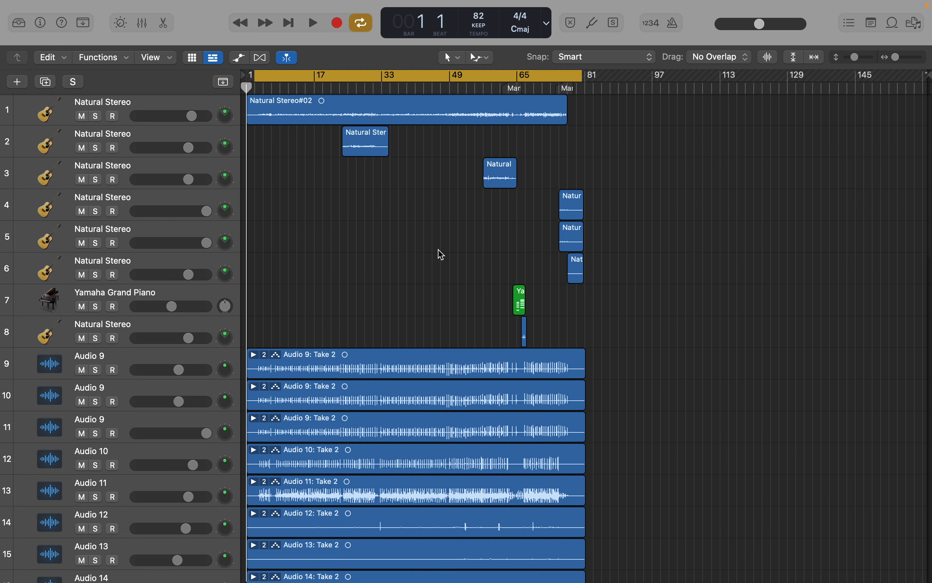
pyautogui.scroll(-10, 442, 254)
pyautogui.scroll(-7, 442, 254)
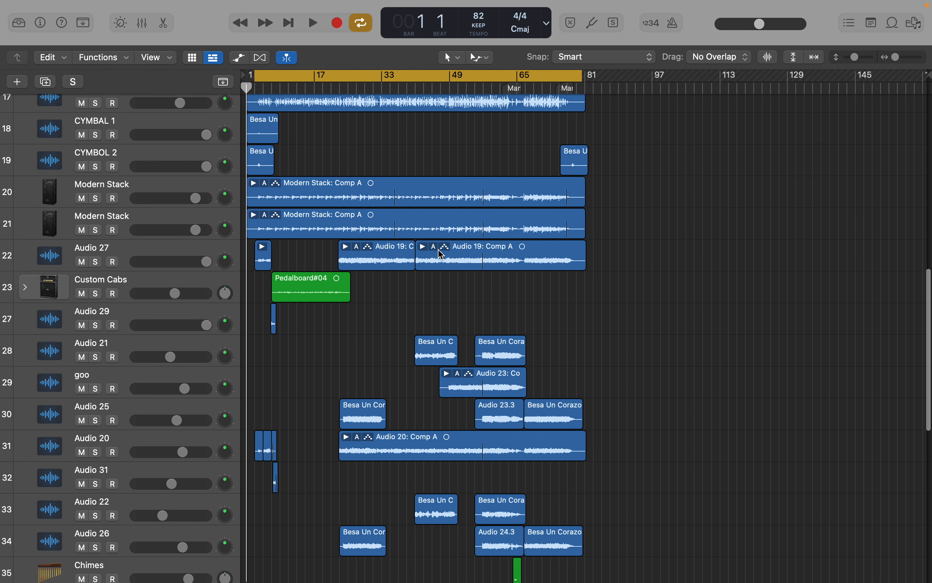
pyautogui.scroll(18, 439, 254)
pyautogui.moveTo(211, 4)
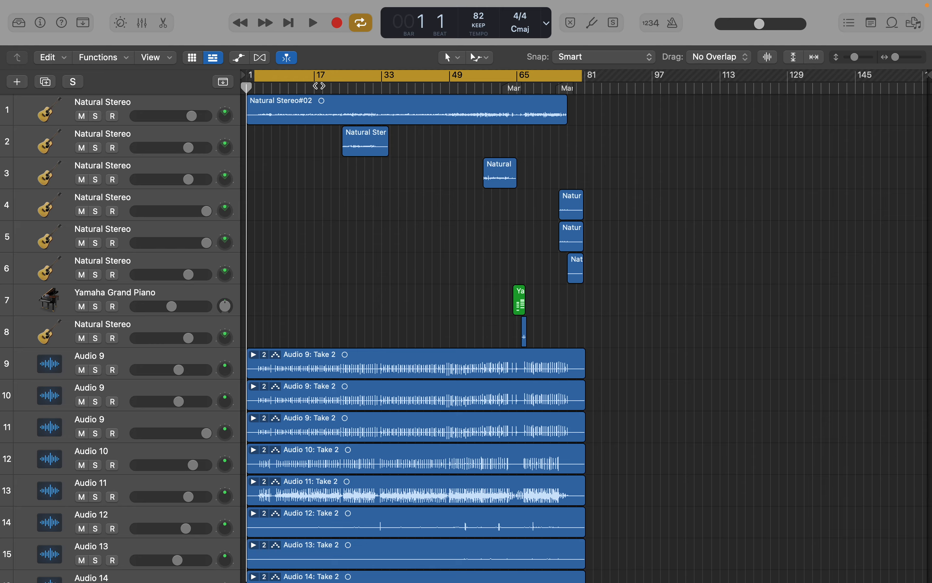
# Play the song briefly from about bar 11 and stop it
pyautogui.click(289, 88)
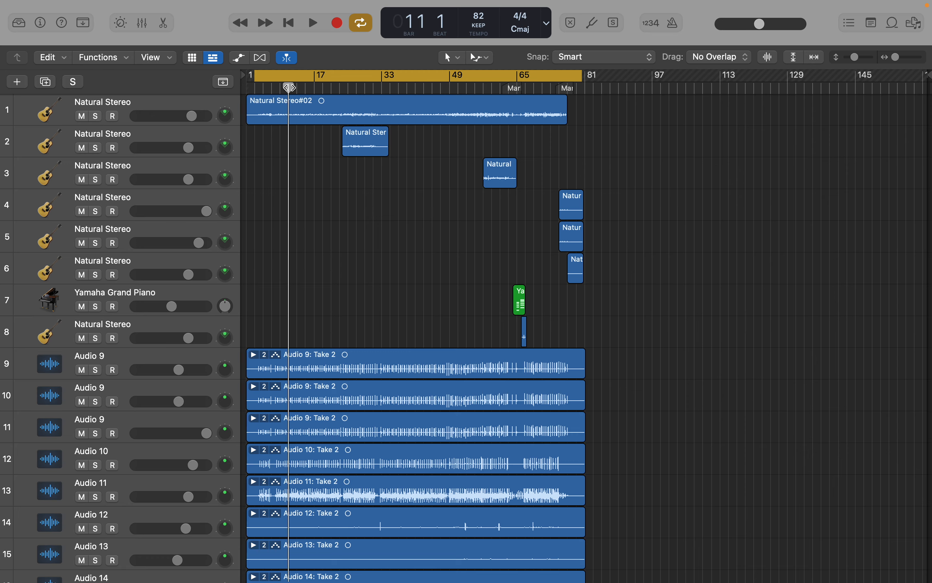
pyautogui.press('space')
pyautogui.click(289, 88)
pyautogui.press('space')
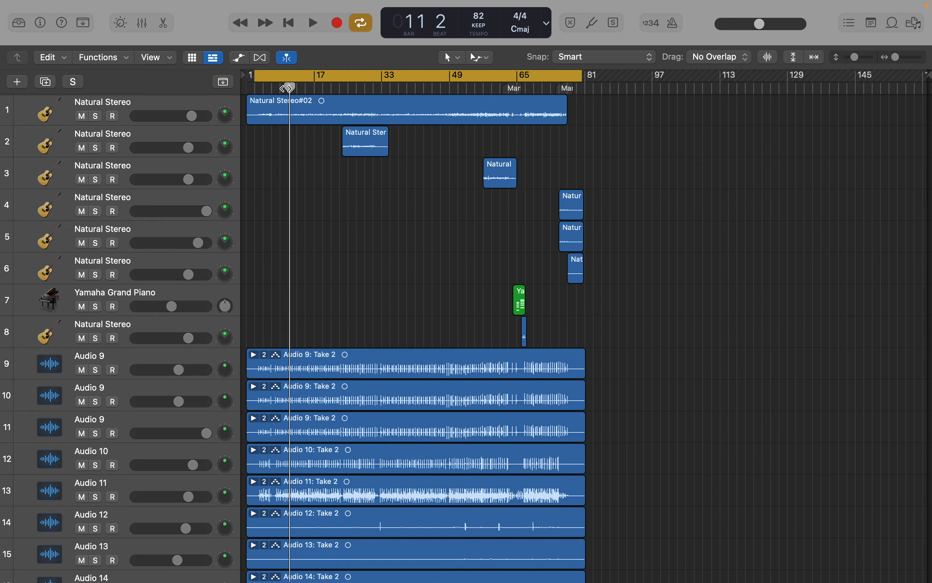
# Play the song from about bar 15 with the system volume raised, skip ahead during playback, and stop at about bar 33
pyautogui.moveTo(290, 88); pyautogui.dragTo(305, 88)
pyautogui.press('space')
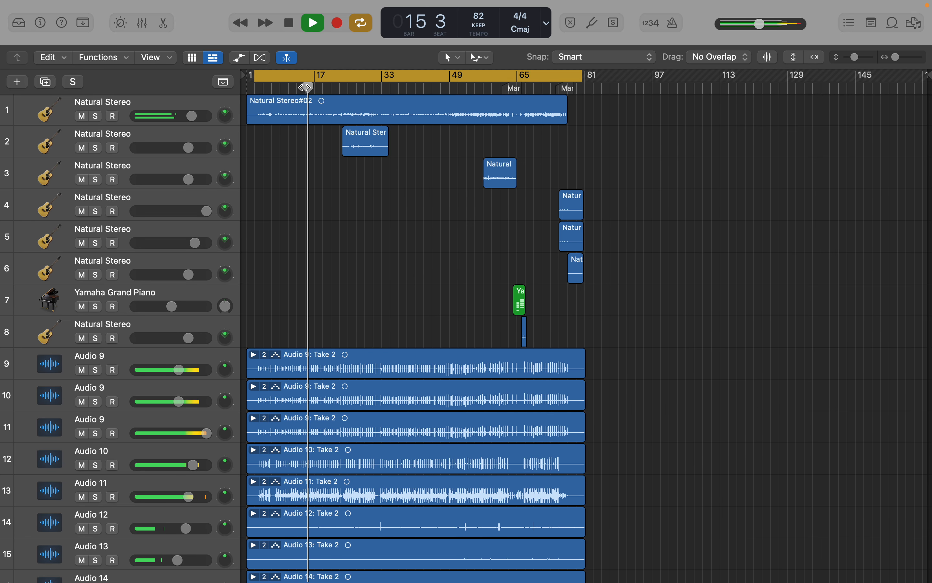
pyautogui.press('XF86AudioRaiseVolume')
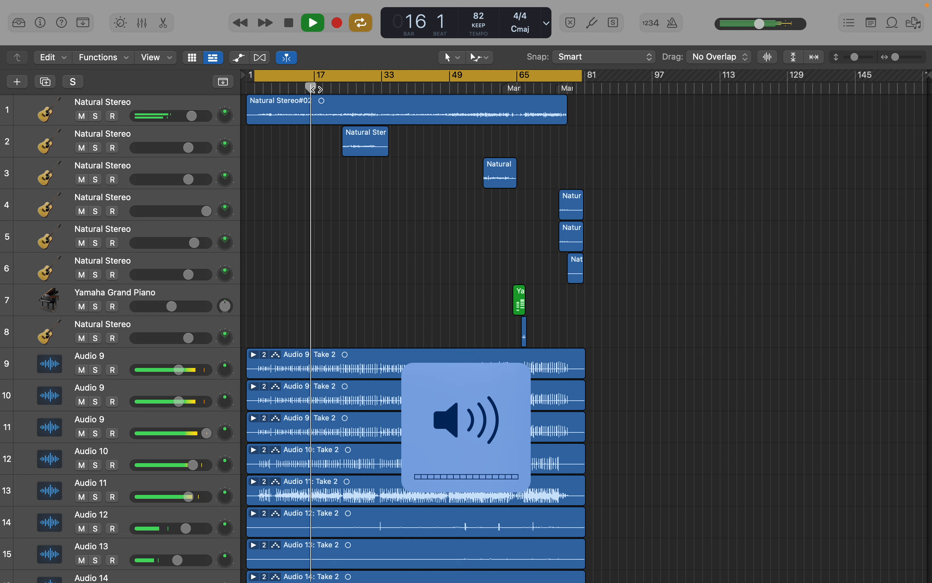
pyautogui.moveTo(313, 88); pyautogui.dragTo(335, 88)
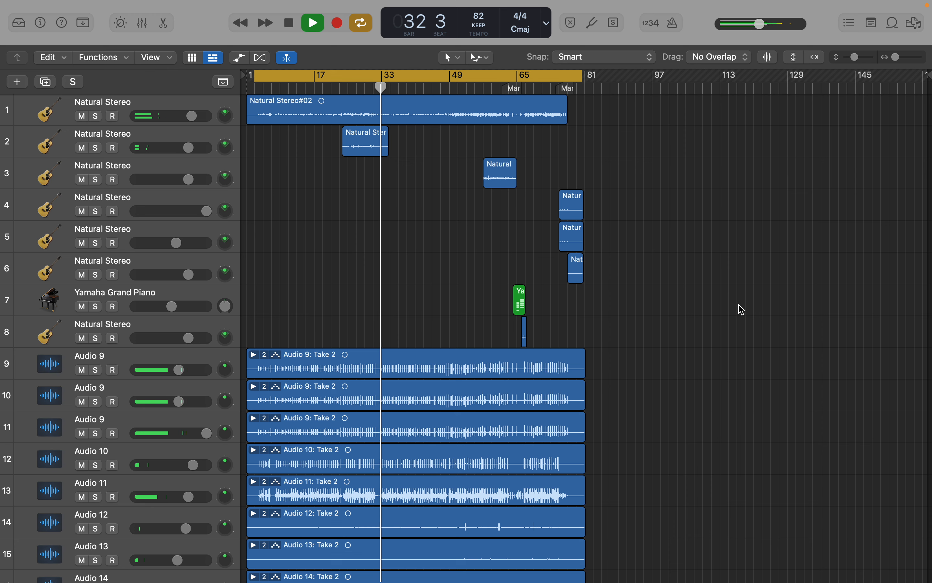
pyautogui.press('space')
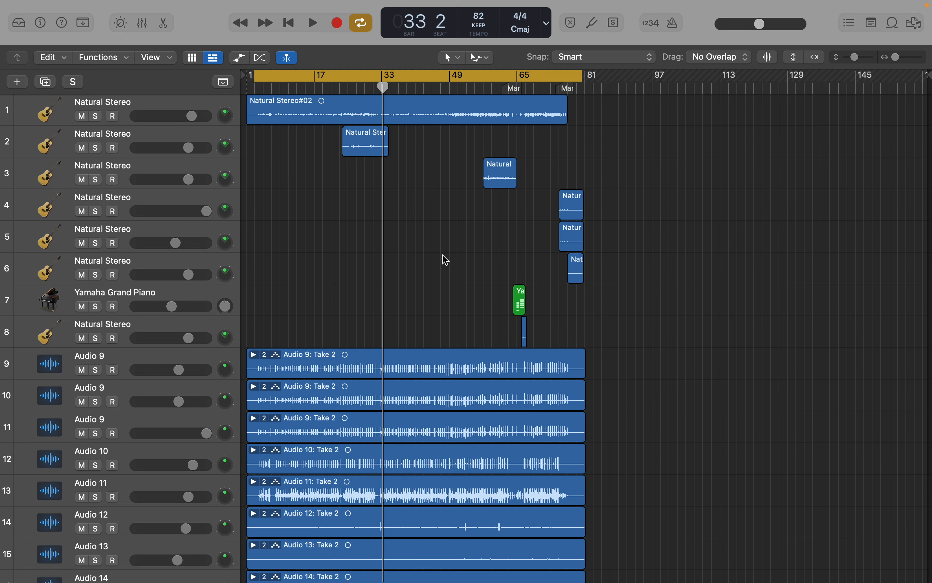
# Select the first Natural Stereo track and return the playhead to the start of the song
pyautogui.scroll(-15, 382, 280)
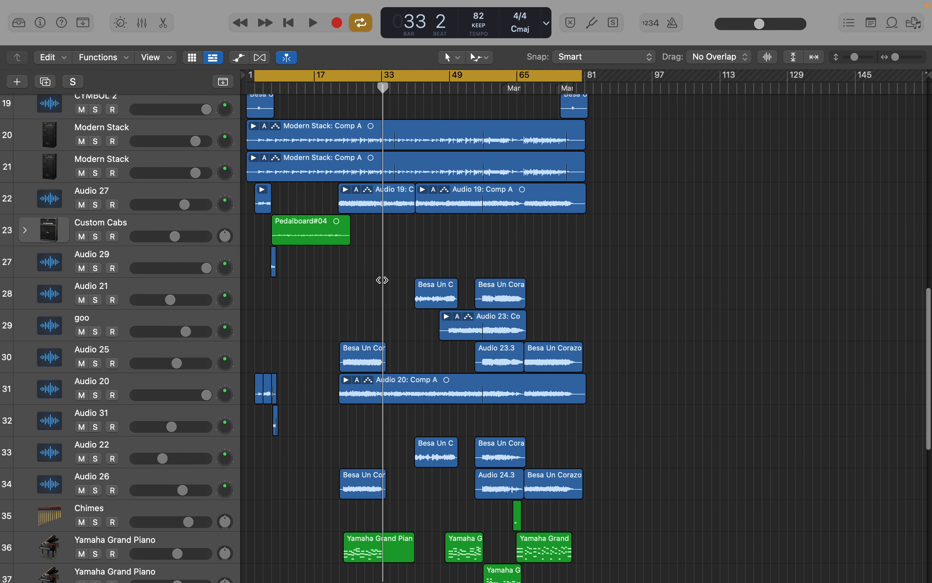
pyautogui.scroll(5, 383, 280)
pyautogui.scroll(-15, 382, 280)
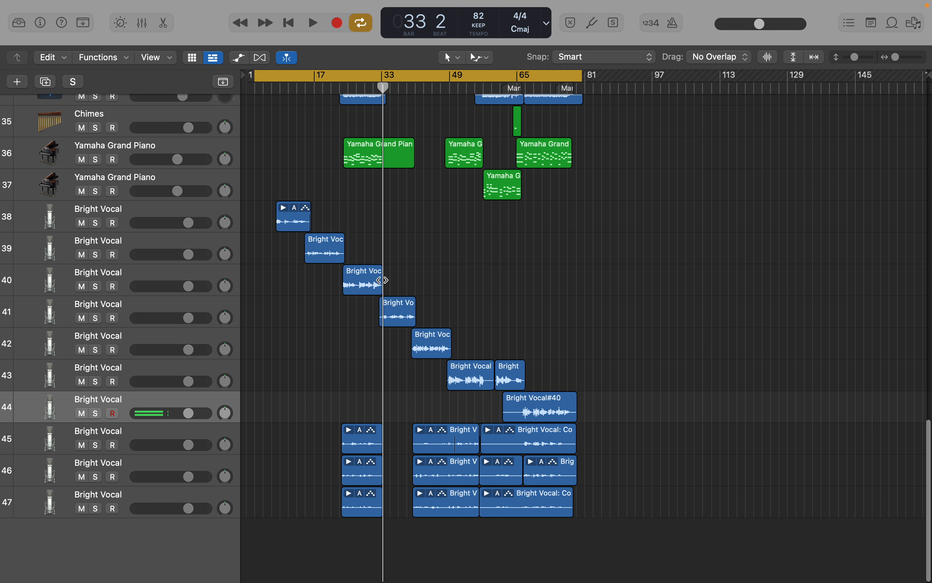
pyautogui.scroll(20, 383, 280)
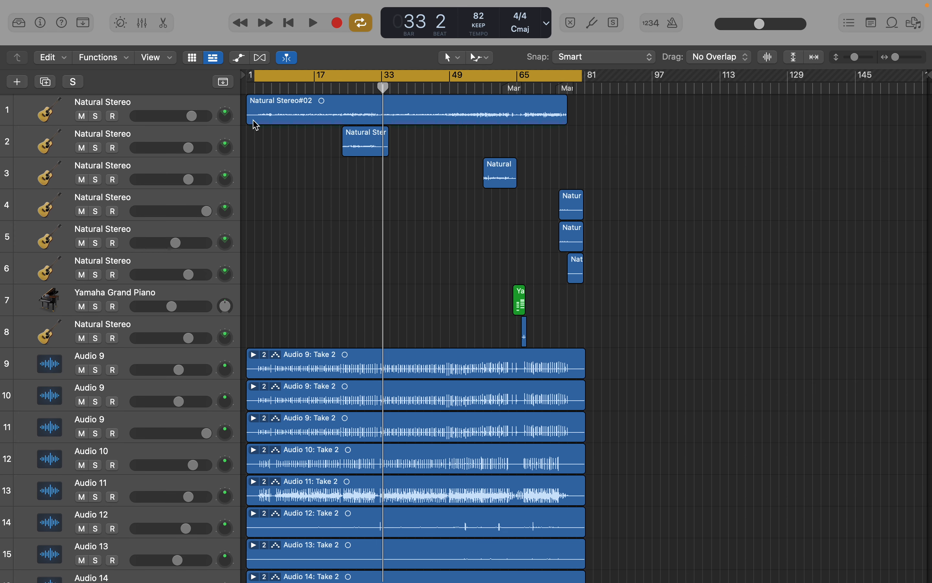
pyautogui.click(147, 112)
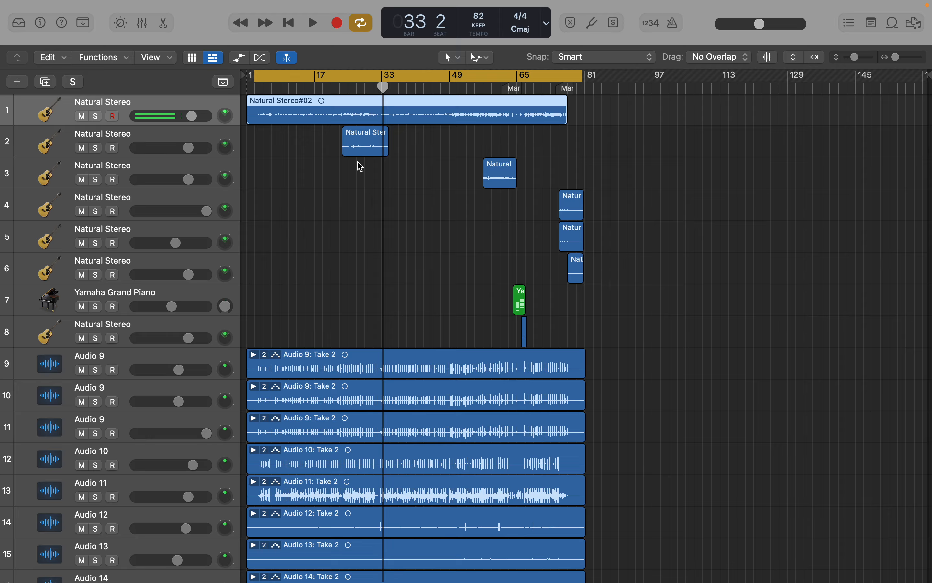
pyautogui.press('Return')
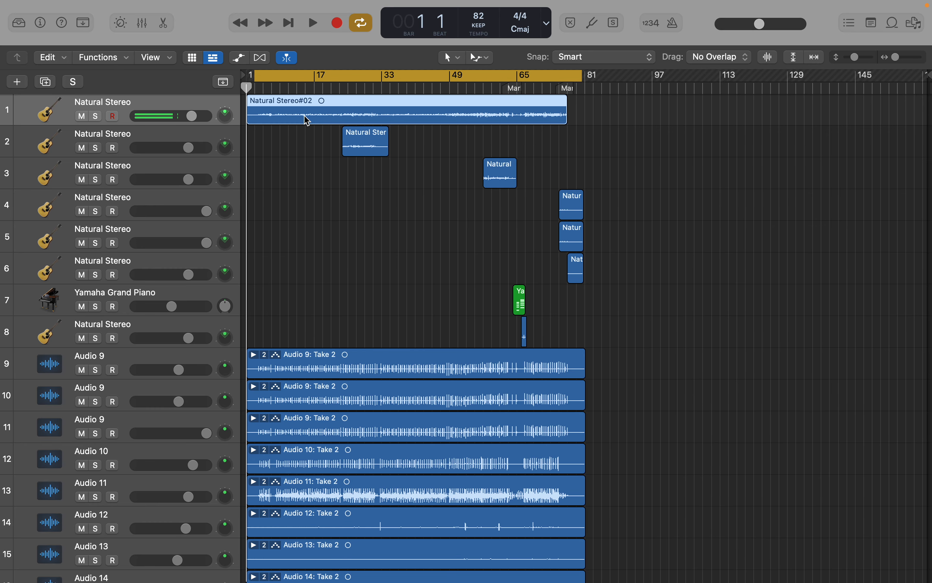
# Move the cycle range to start at about bar 23 and listen to the song with Natural Stereo tracks 1 and 2 soloed
pyautogui.moveTo(271, 76); pyautogui.dragTo(339, 81)
pyautogui.press('space')
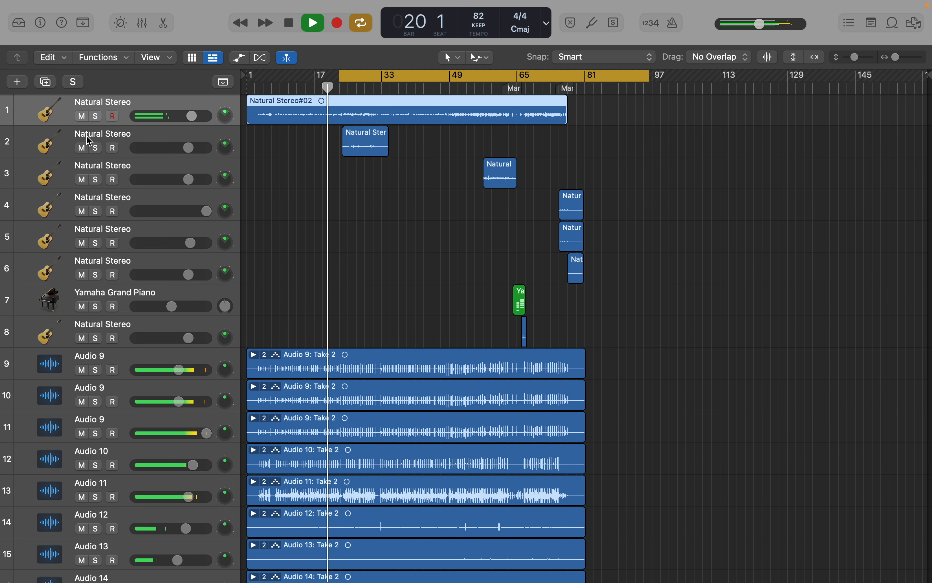
pyautogui.click(95, 116)
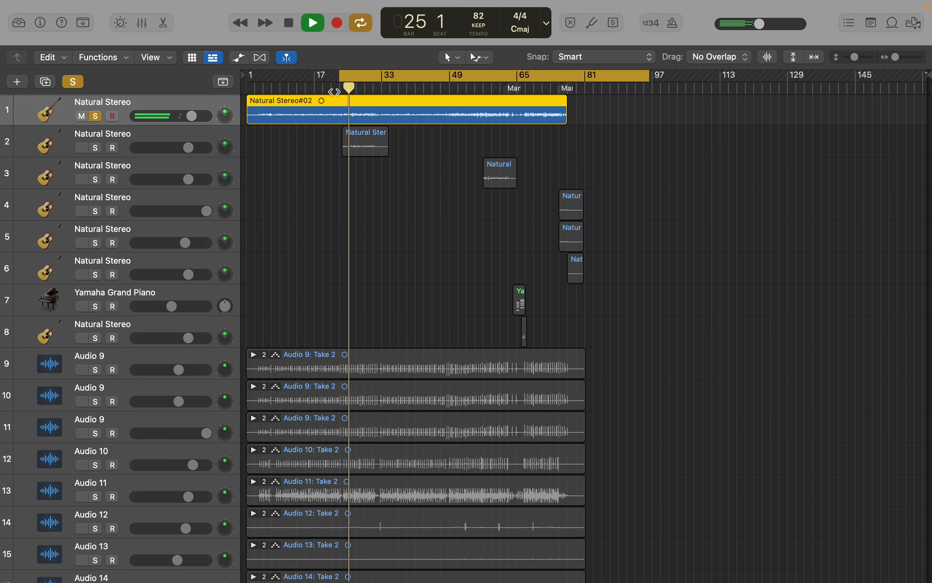
pyautogui.click(93, 151)
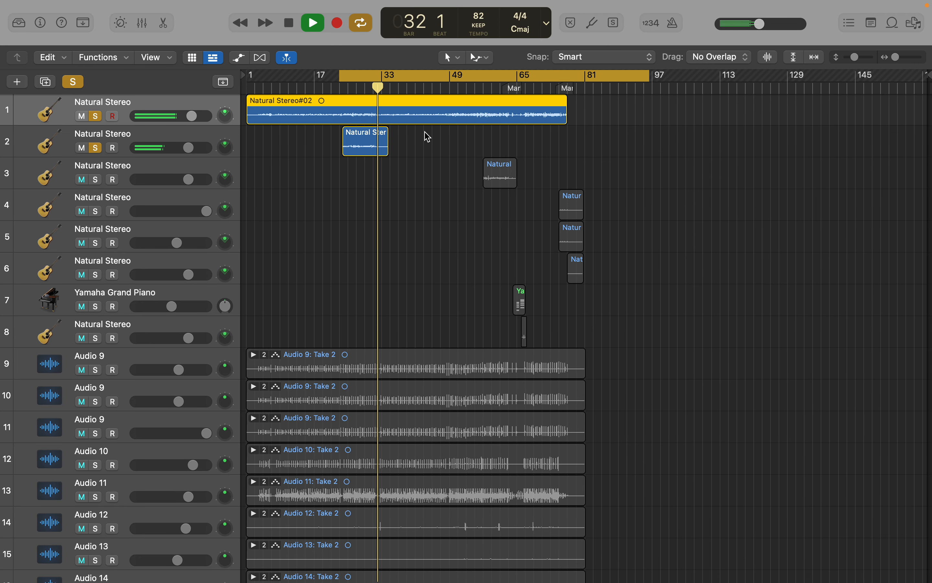
pyautogui.press('space')
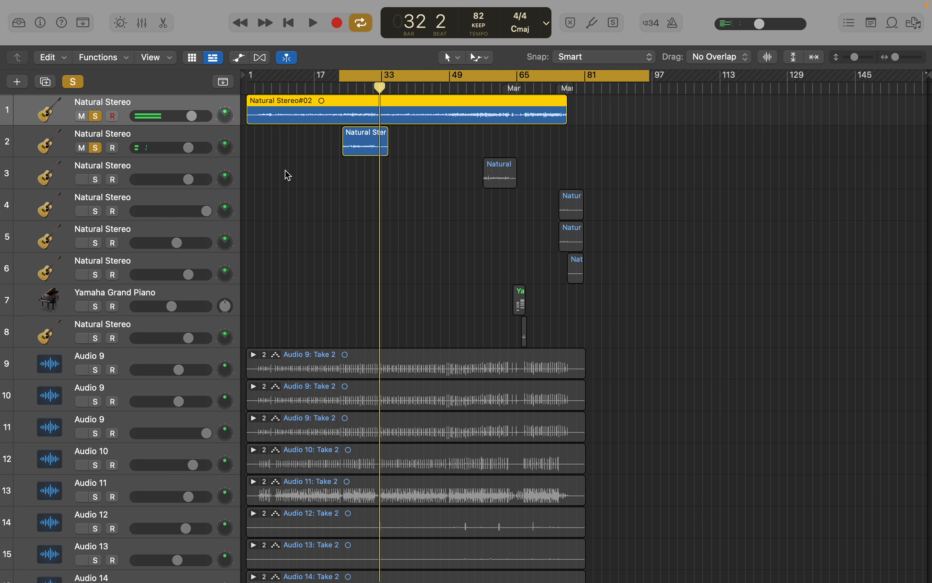
# Add Natural Stereo tracks 3, 4, 5 and 6 to the soloed guitar tracks
pyautogui.click(113, 115)
pyautogui.click(95, 179)
pyautogui.click(96, 212)
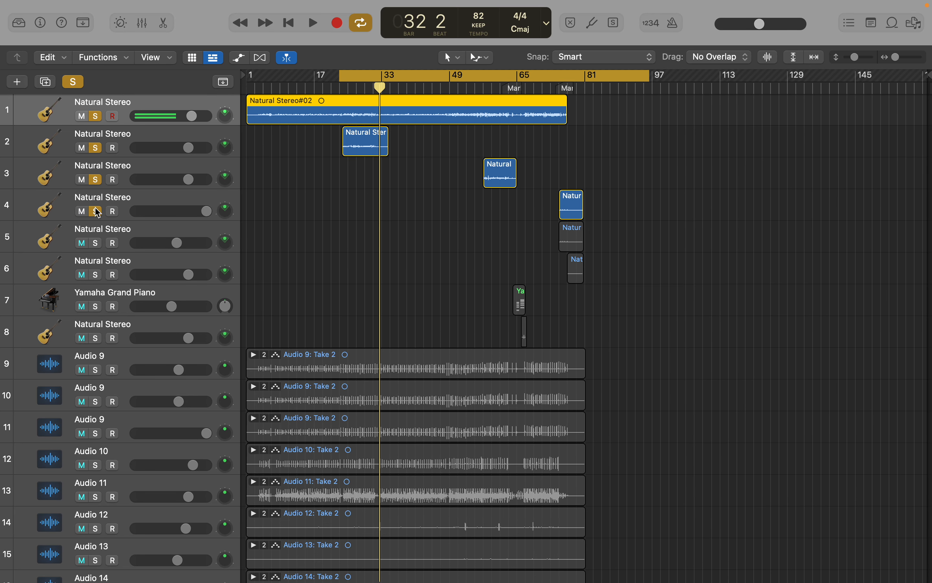
pyautogui.click(95, 243)
pyautogui.click(95, 275)
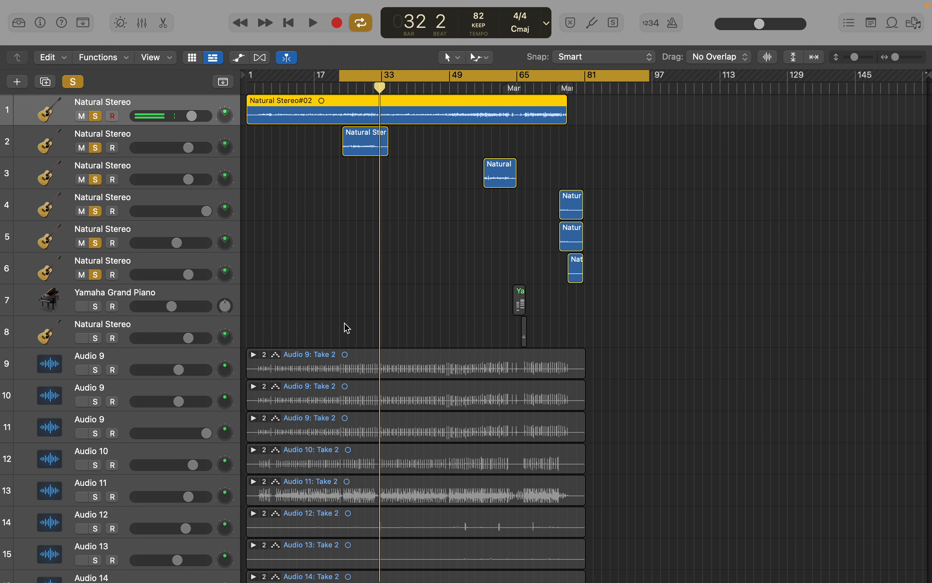
# Solo tracks 9 to 16, from the first Audio 9 track through Audio 14
pyautogui.scroll(-5, 379, 301)
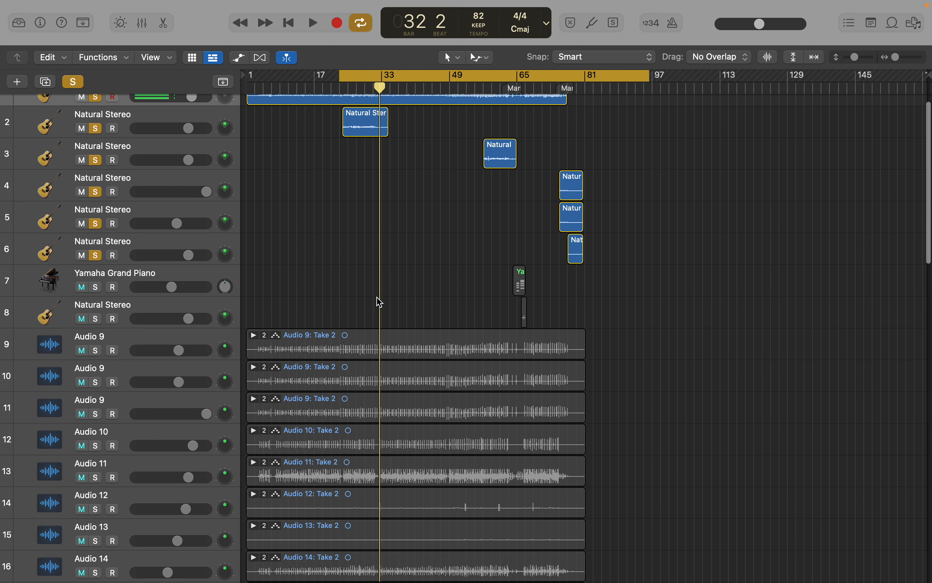
pyautogui.scroll(-2, 378, 301)
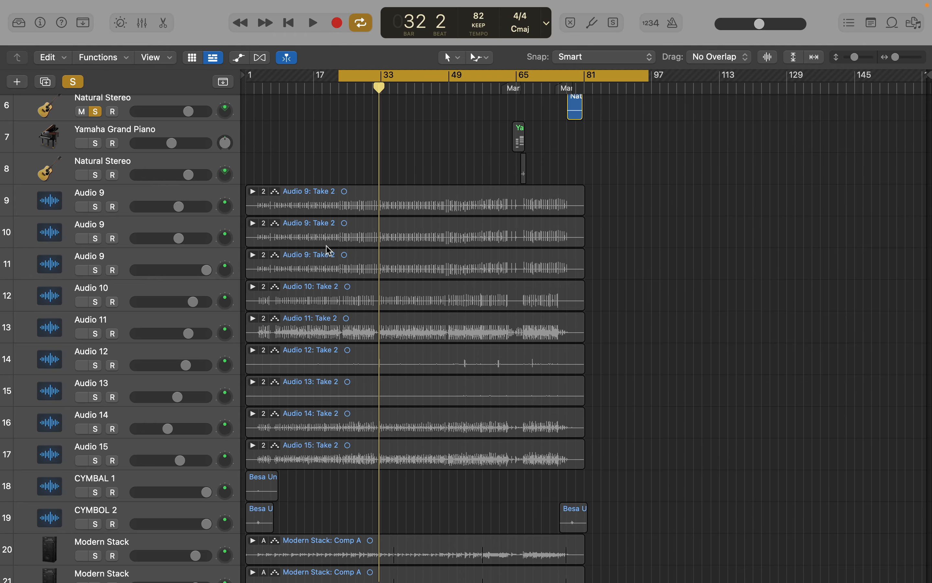
pyautogui.scroll(2, 437, 320)
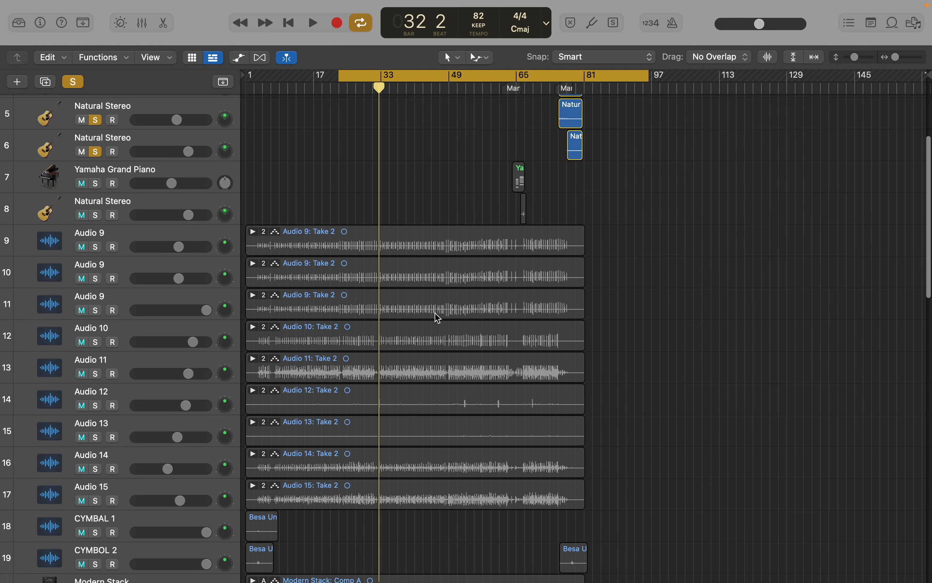
pyautogui.scroll(-1, 438, 318)
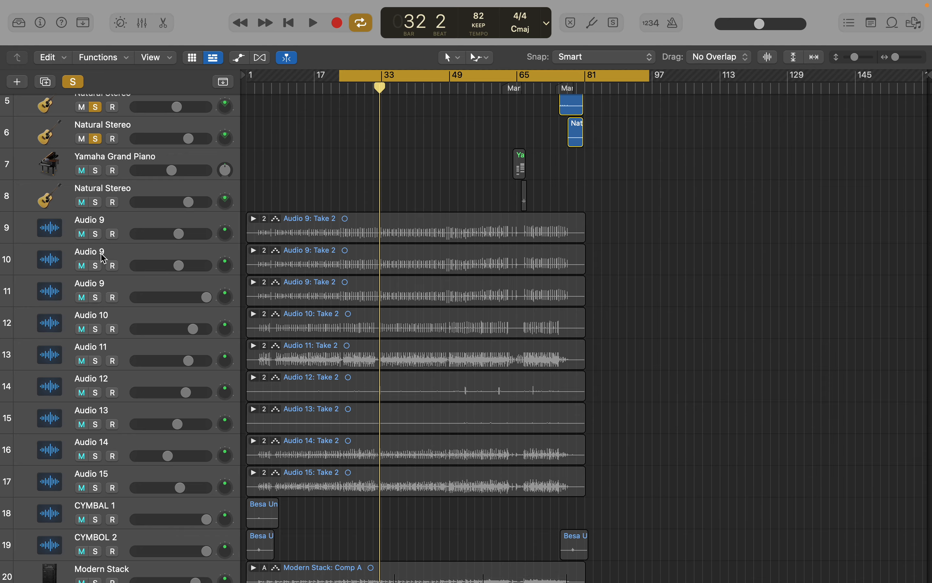
pyautogui.click(95, 234)
pyautogui.click(96, 266)
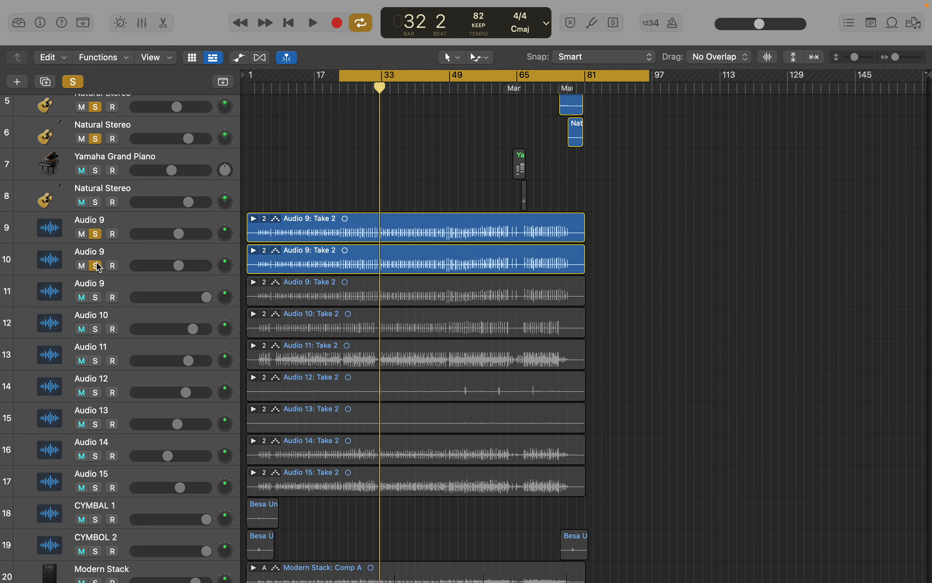
pyautogui.click(96, 297)
pyautogui.click(96, 329)
pyautogui.click(96, 360)
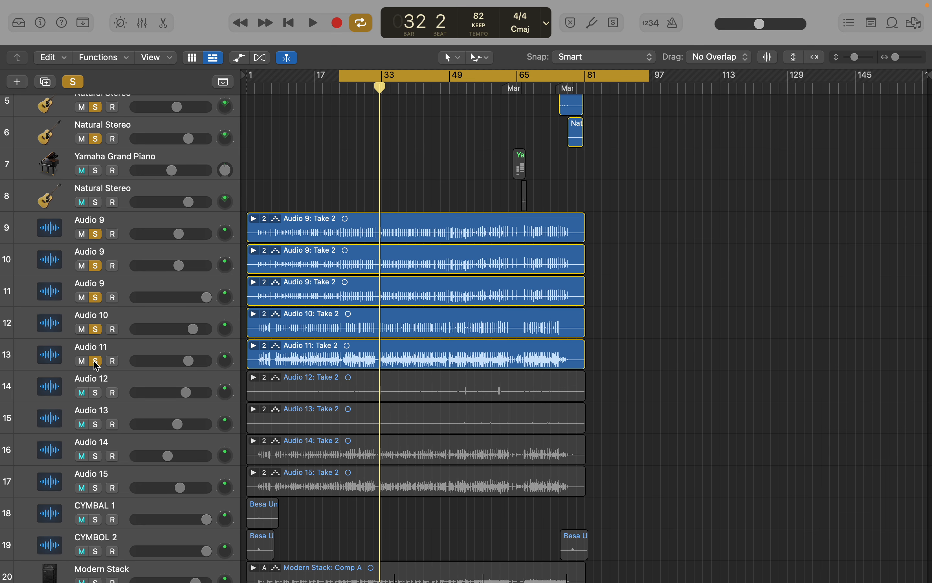
pyautogui.click(96, 392)
pyautogui.click(96, 424)
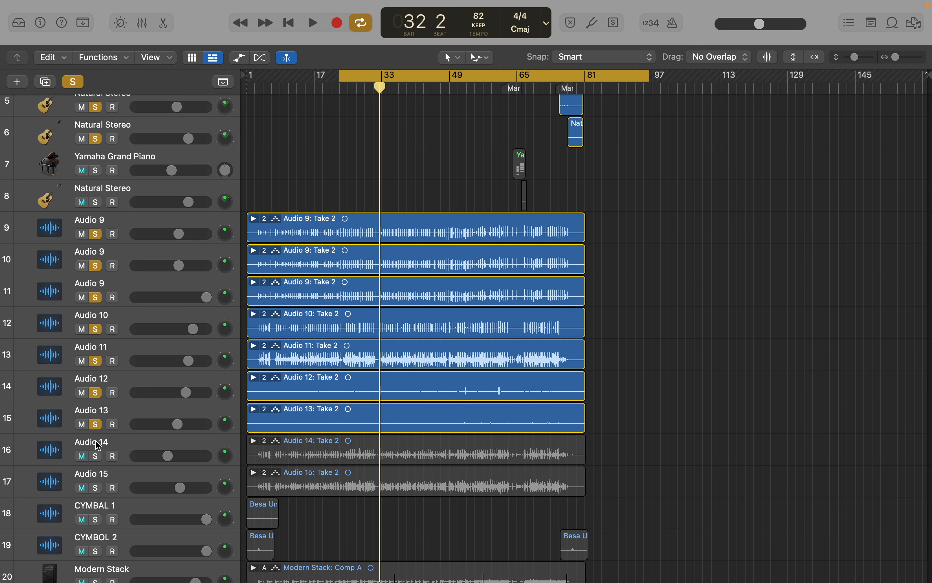
pyautogui.click(96, 456)
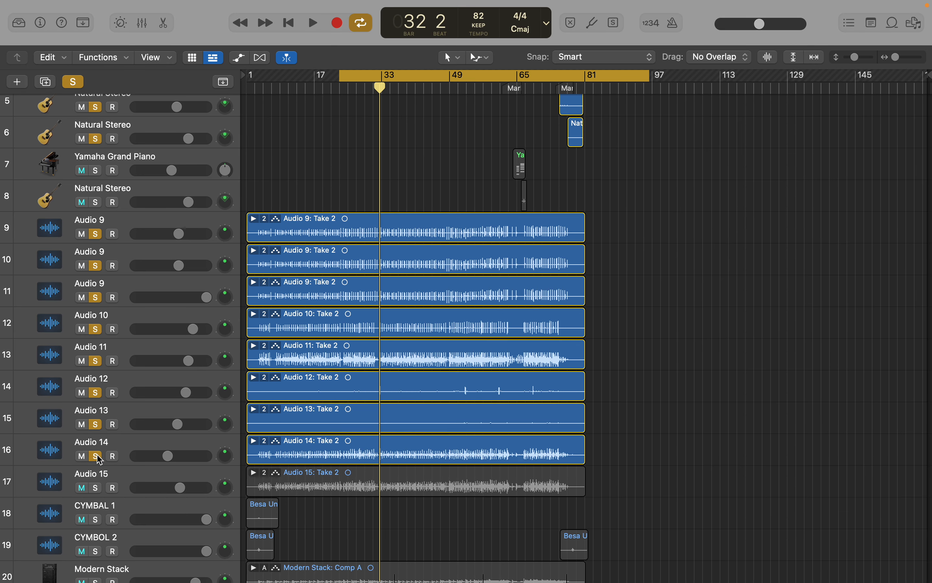
# Turn off solo on Natural Stereo tracks 1 to 6, leaving tracks 9 to 16 soloed
pyautogui.scroll(5, 400, 146)
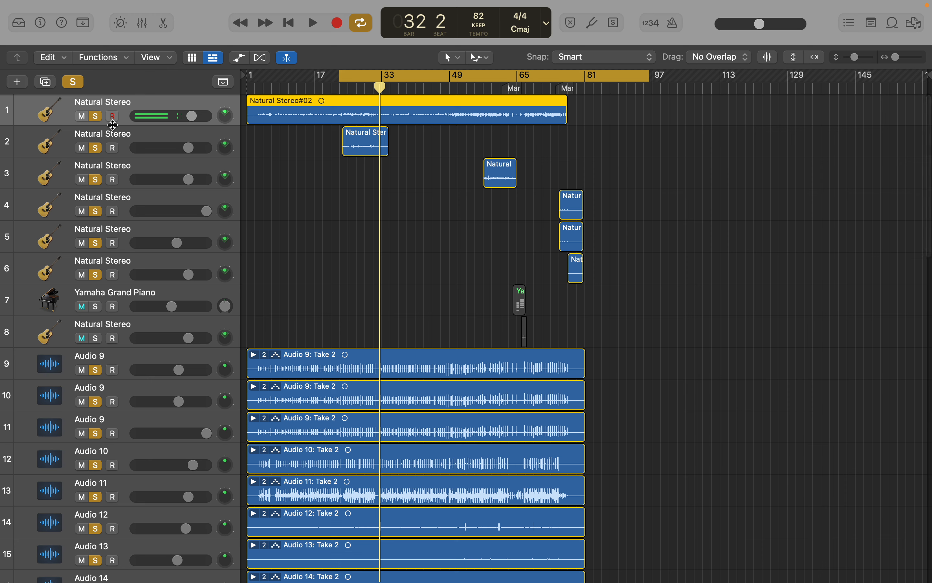
pyautogui.click(97, 117)
pyautogui.click(97, 148)
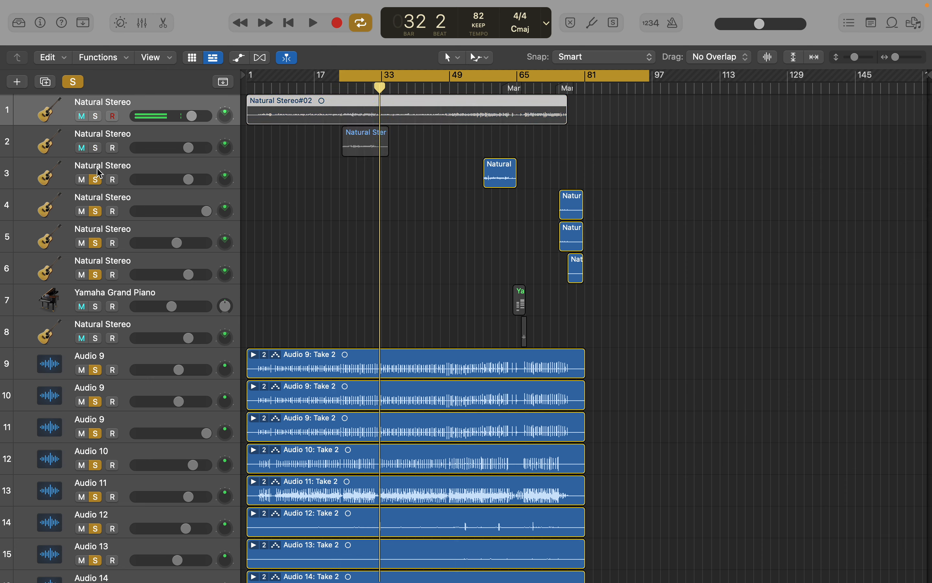
pyautogui.click(97, 180)
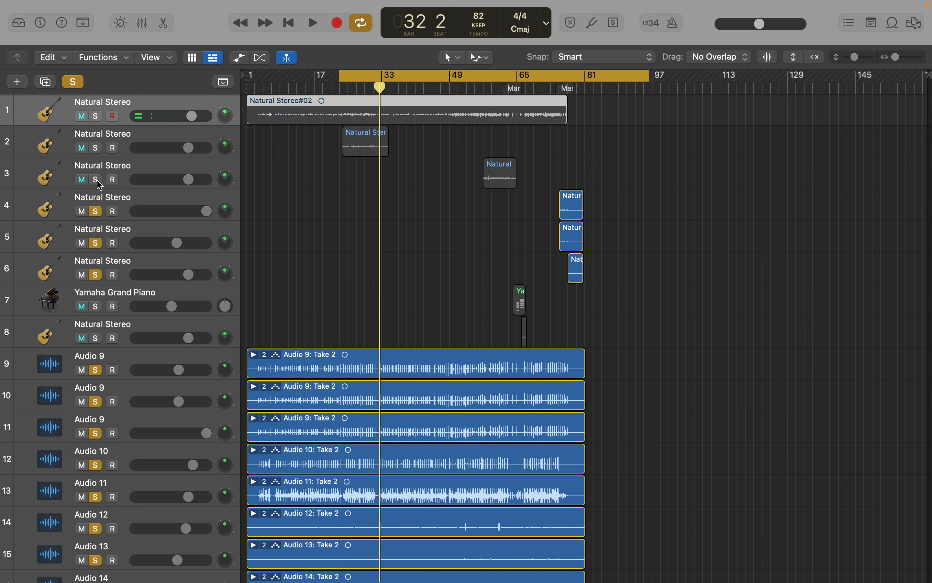
pyautogui.click(96, 211)
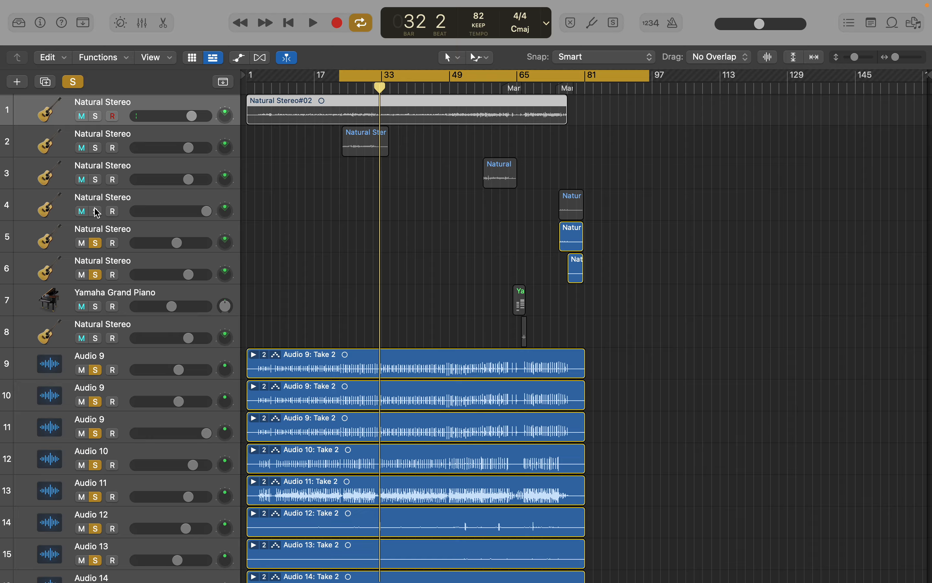
pyautogui.click(97, 243)
pyautogui.click(96, 274)
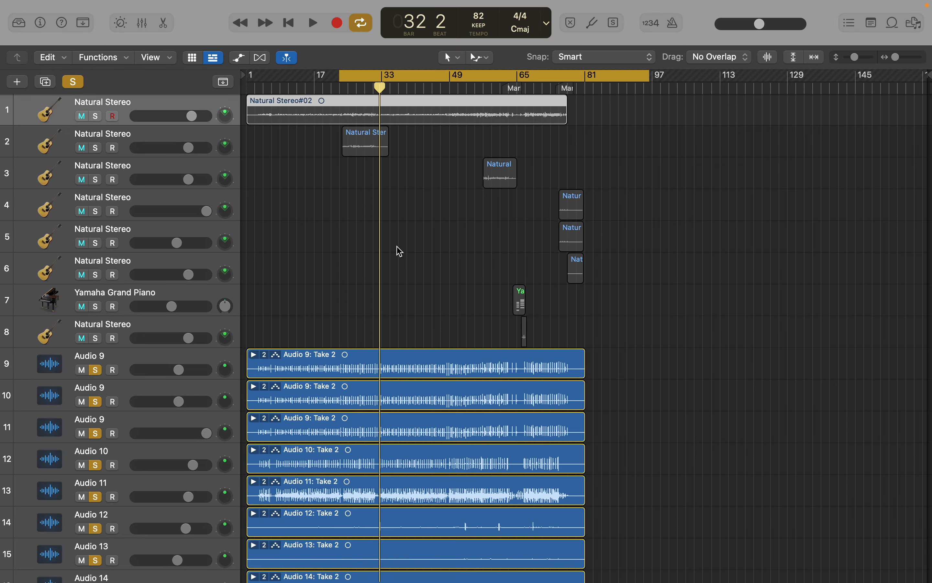
# Listen to the soloed tracks 9 to 16, starting from bar 31, and stop playback
pyautogui.scroll(-4, 400, 251)
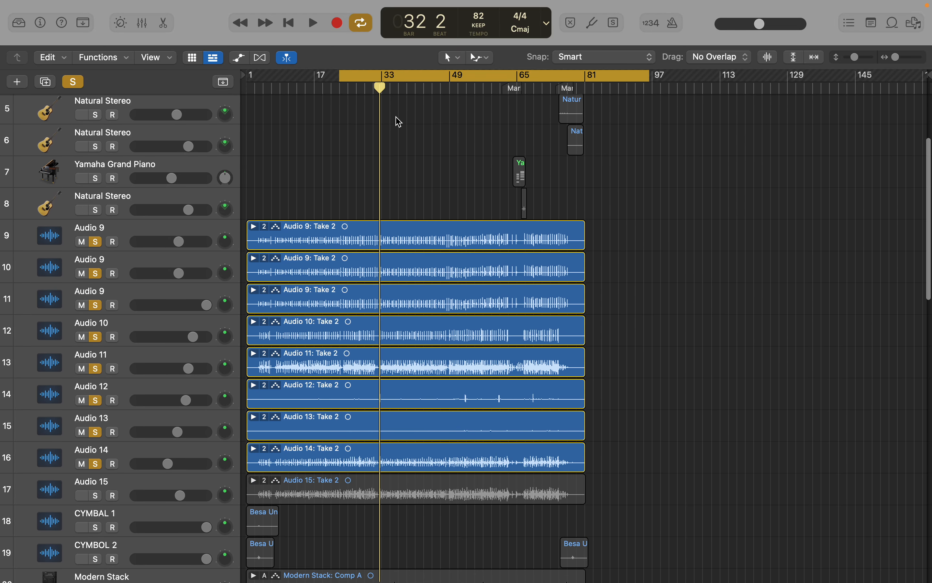
pyautogui.click(373, 89)
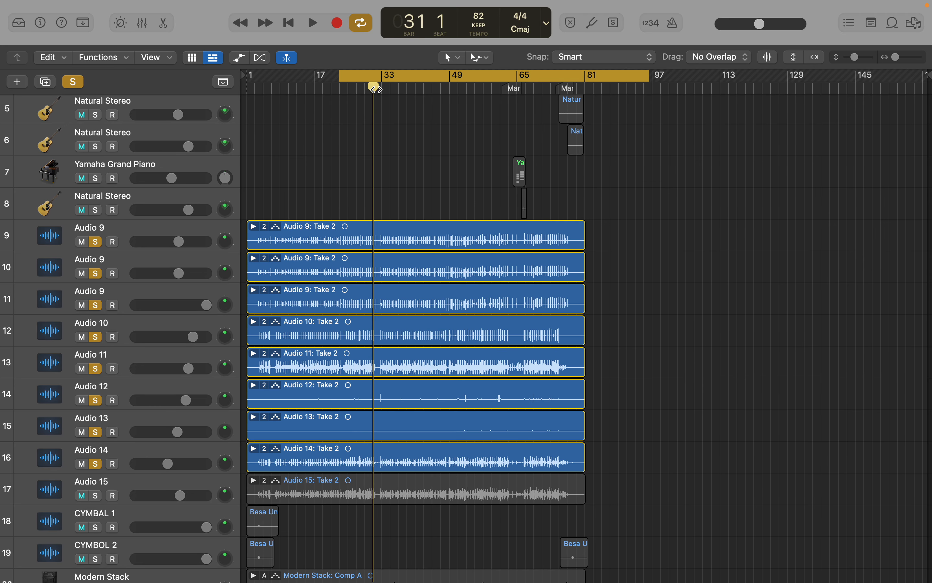
pyautogui.press('space')
pyautogui.moveTo(340, 73)
pyautogui.mouseDown()
pyautogui.moveTo(371, 72)
pyautogui.moveTo(333, 75)
pyautogui.moveTo(341, 77)
pyautogui.mouseUp()
pyautogui.click(360, 87)
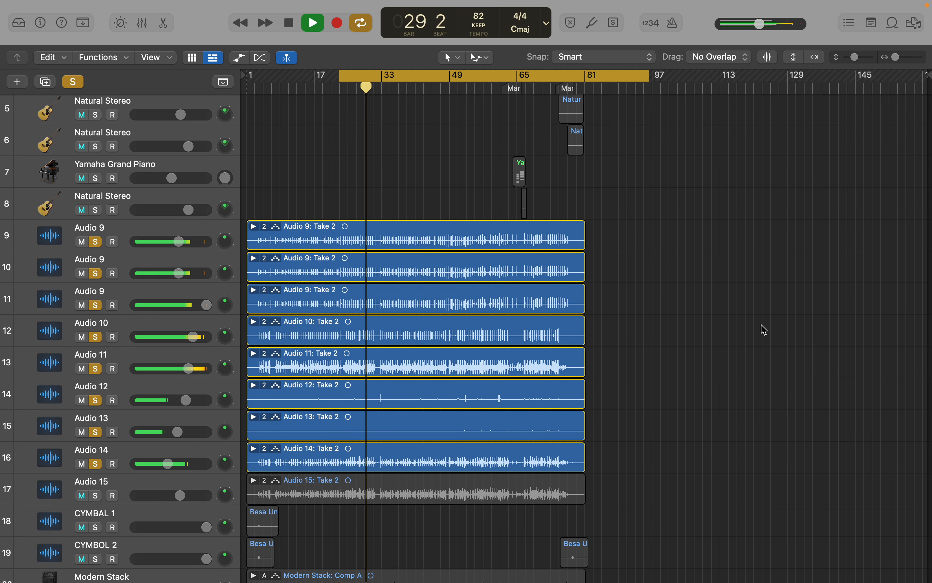
pyautogui.press('space')
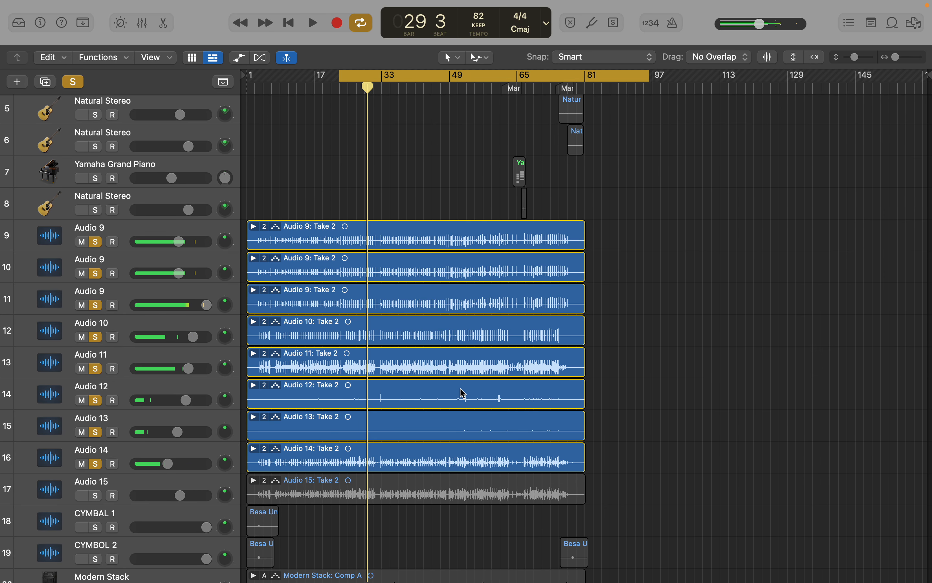
# Select the CYMBAL 1 track and solo it
pyautogui.scroll(-6, 562, 364)
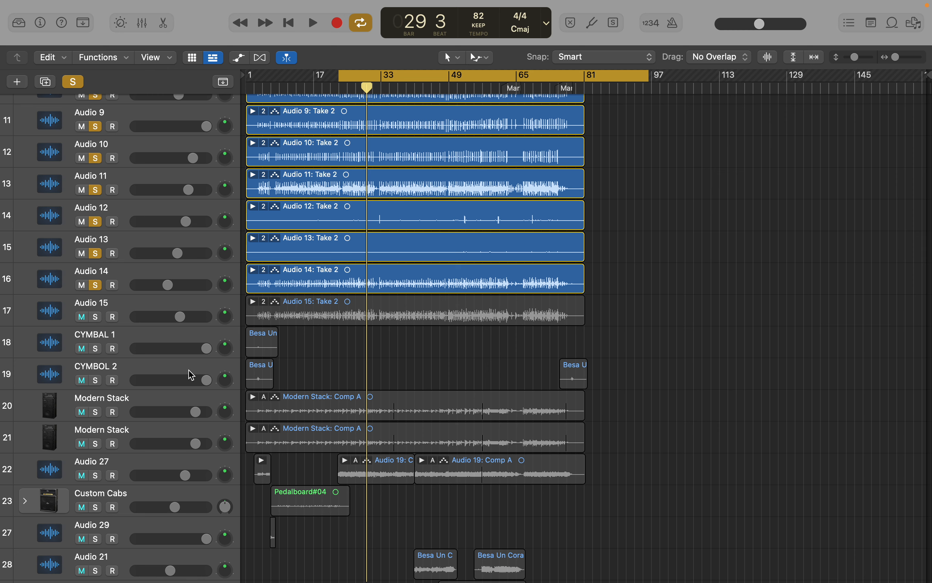
pyautogui.click(184, 339)
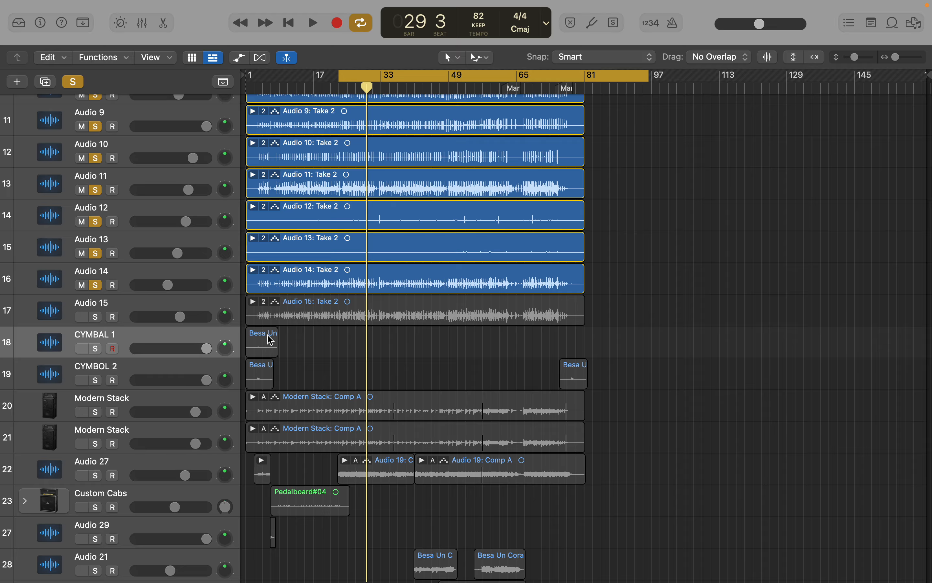
pyautogui.click(248, 335)
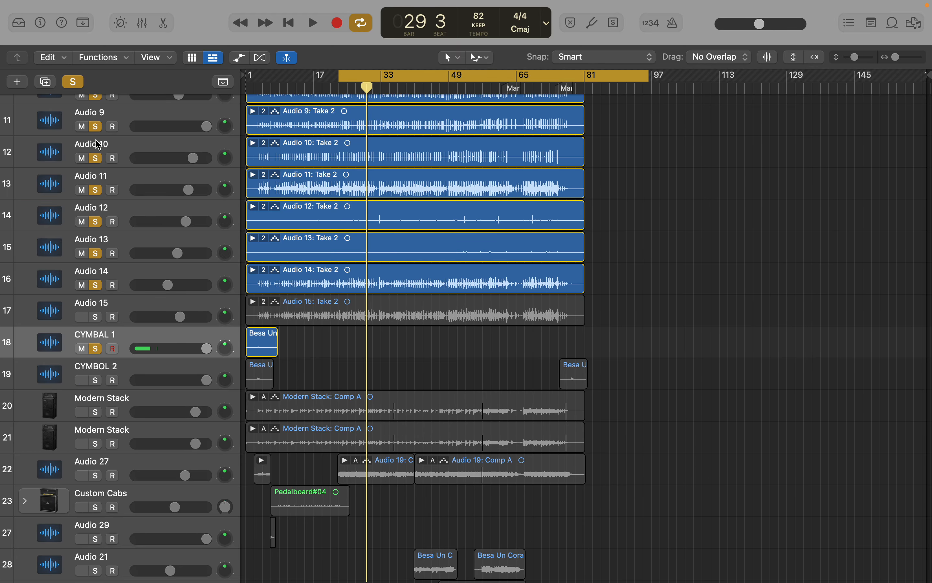
# Turn off solo on tracks 9 to 16, keeping only CYMBAL 1 soloed
pyautogui.click(96, 127)
pyautogui.click(96, 158)
pyautogui.click(96, 190)
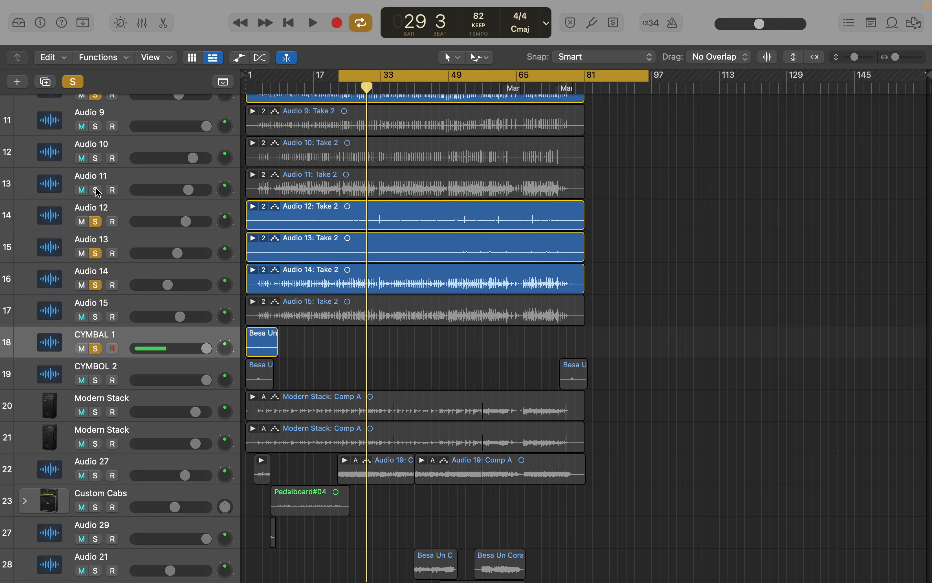
pyautogui.click(97, 221)
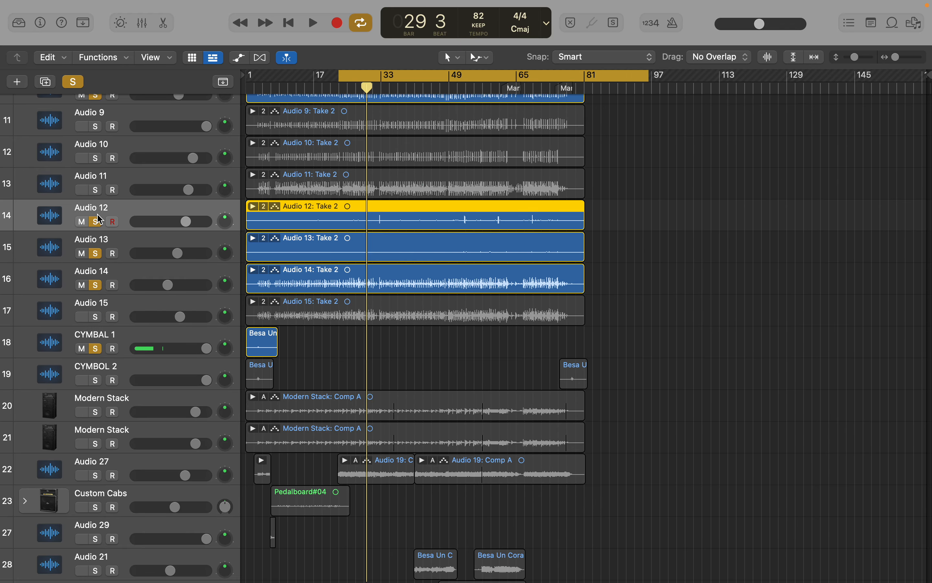
pyautogui.click(96, 253)
pyautogui.click(95, 285)
pyautogui.scroll(10, 96, 309)
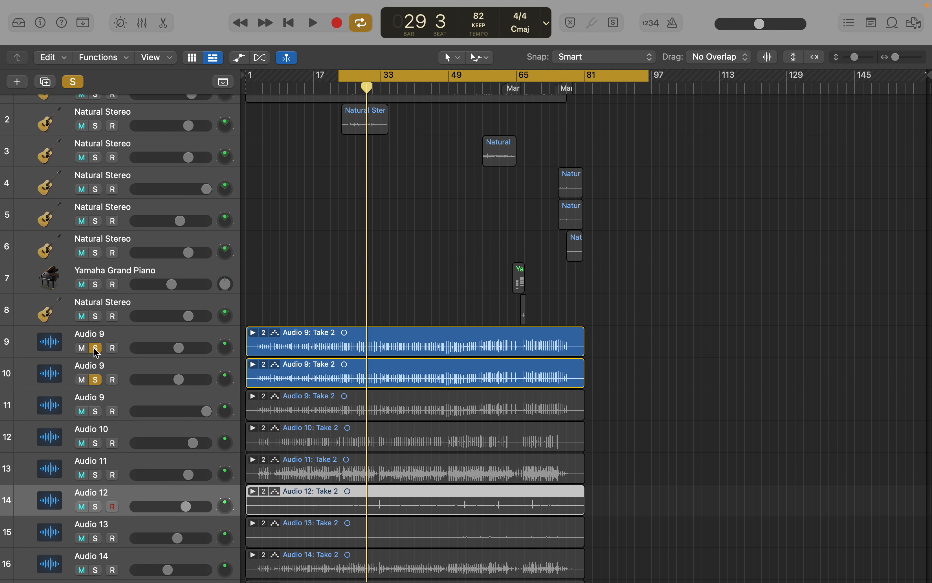
pyautogui.click(95, 348)
pyautogui.click(95, 380)
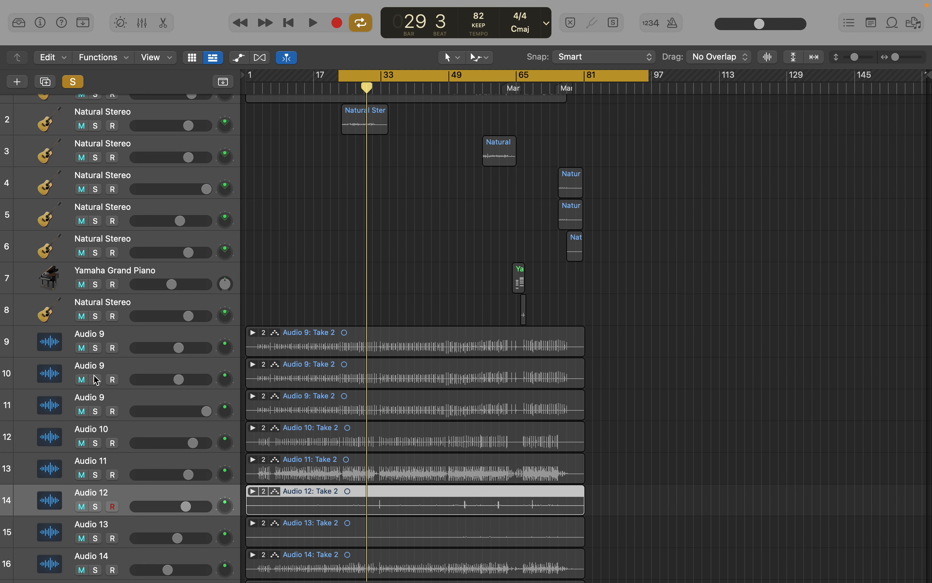
# Listen to the soloed CYMBAL 1 track from the start of the song and around bar 4, and stop playback
pyautogui.scroll(-8, 379, 231)
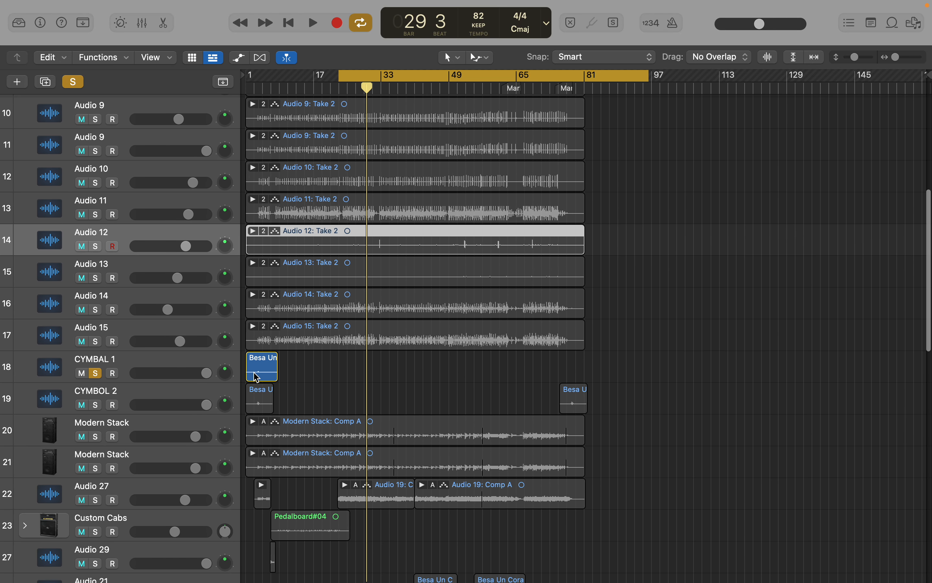
pyautogui.press('Return')
pyautogui.press('space')
pyautogui.press('space')
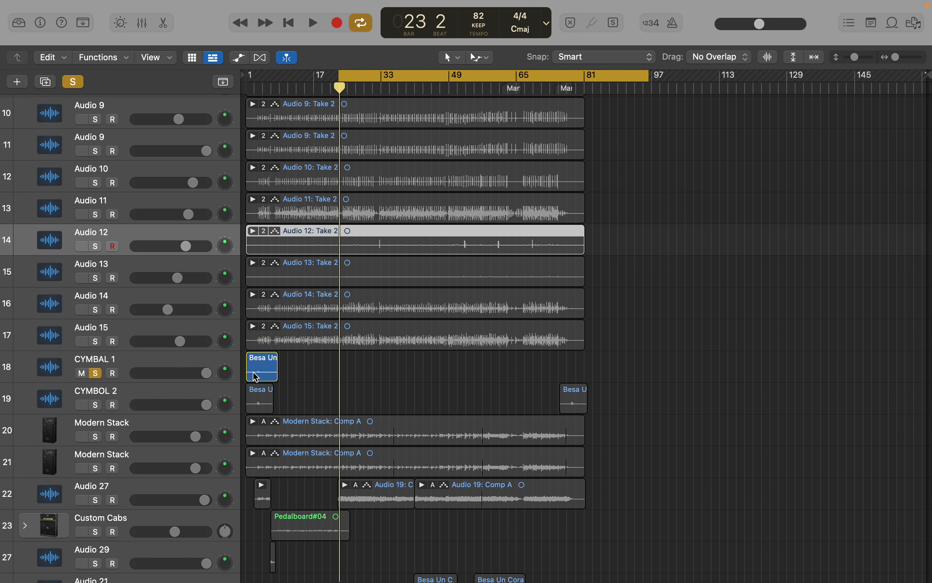
pyautogui.press('Return')
pyautogui.press('space')
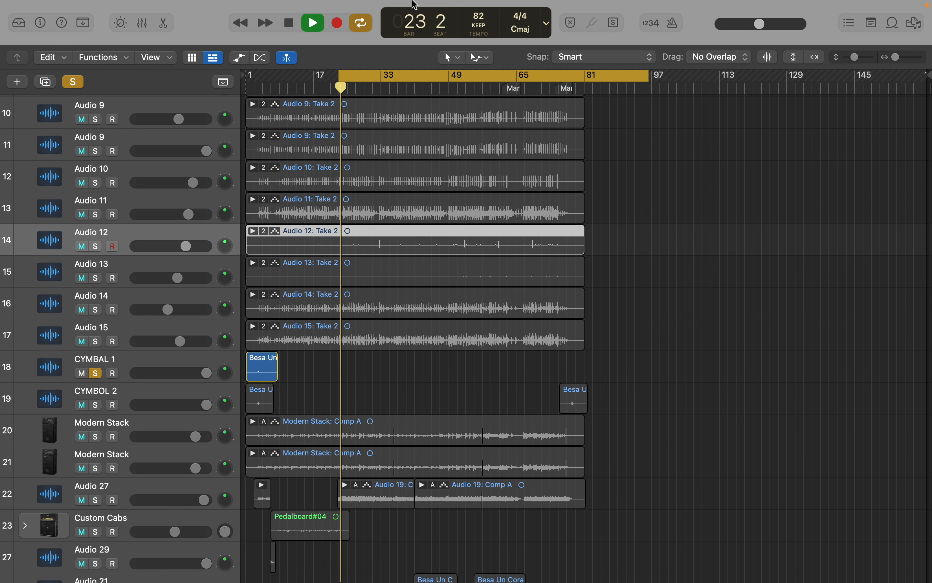
pyautogui.press('Return')
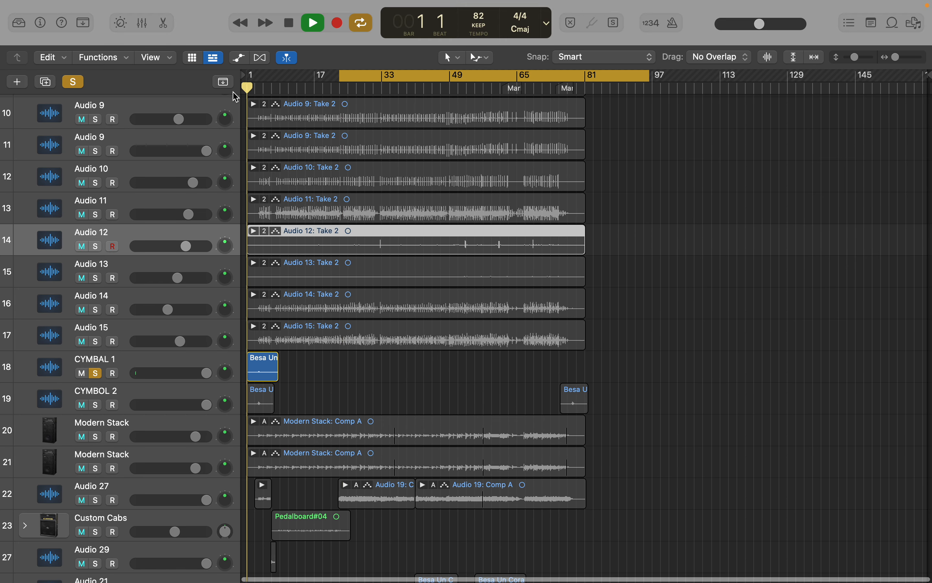
pyautogui.click(258, 92)
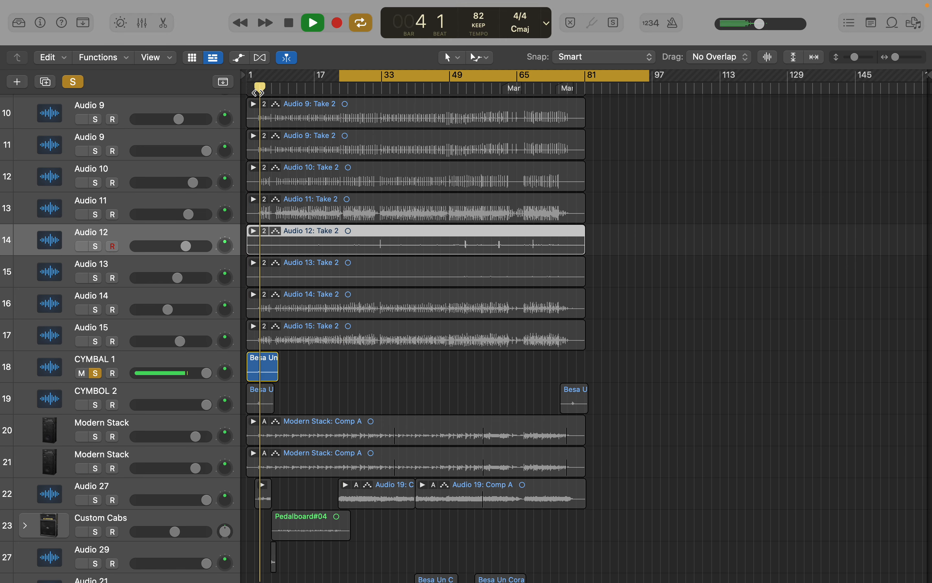
pyautogui.click(255, 91)
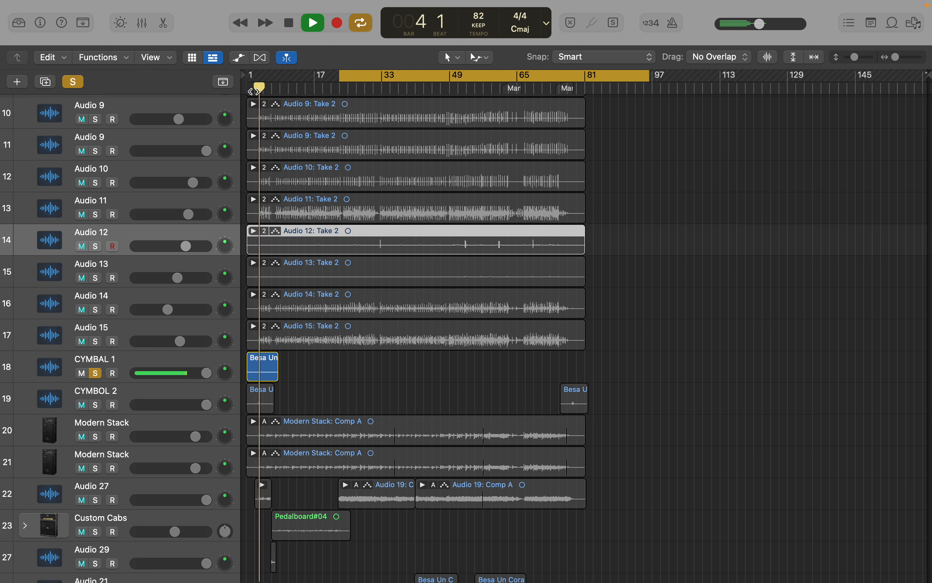
pyautogui.press('space')
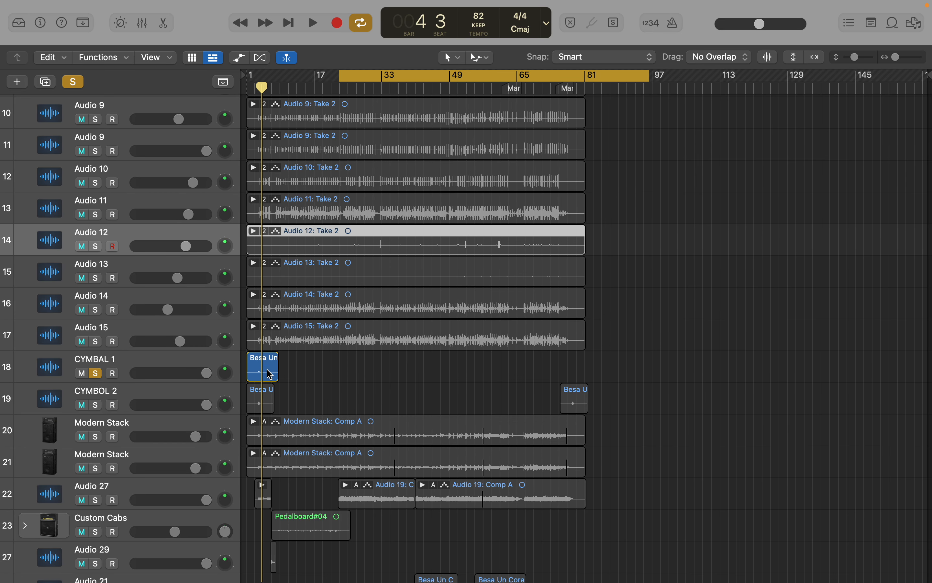
# Solo the first Modern Stack track (track 20) and turn off solo on CYMBAL 1
pyautogui.scroll(-5, 294, 387)
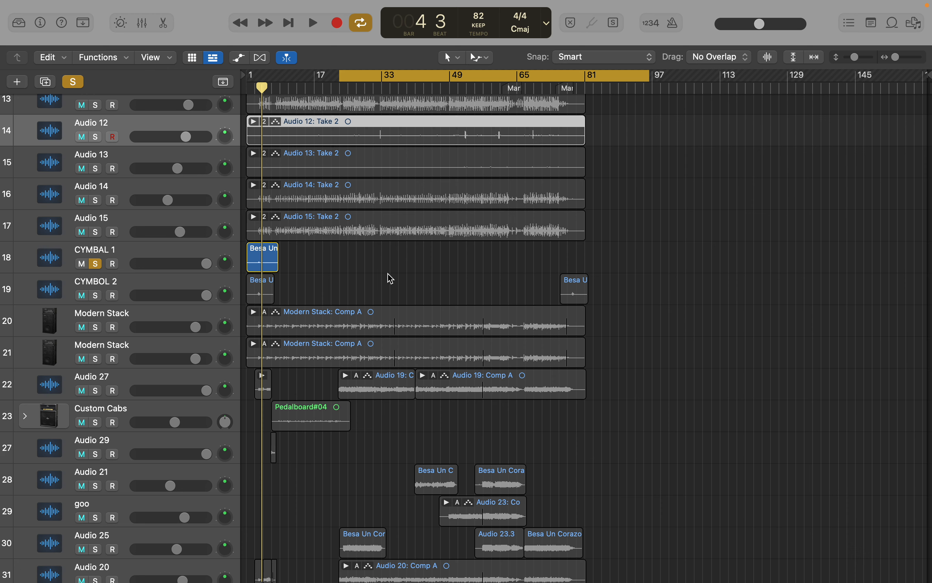
pyautogui.click(147, 314)
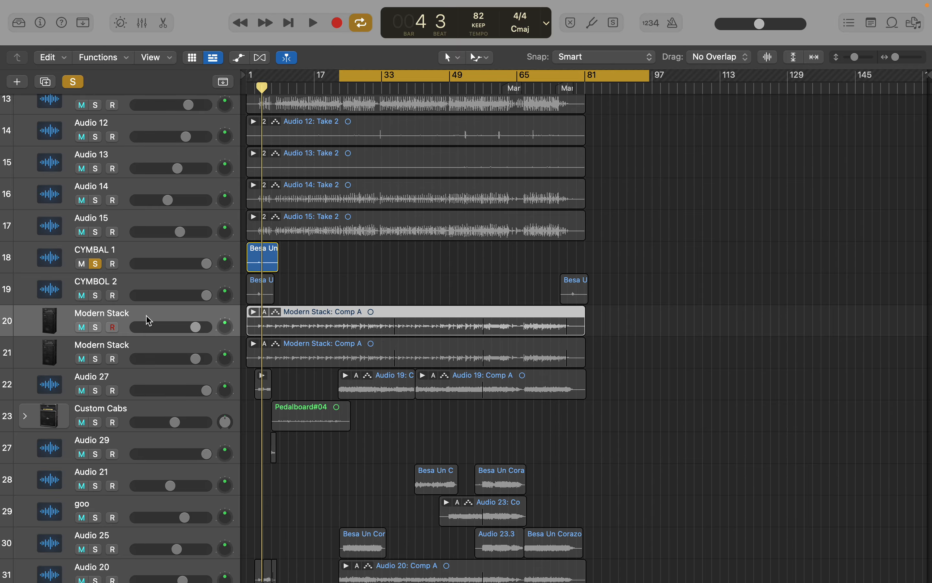
pyautogui.click(95, 327)
pyautogui.click(96, 263)
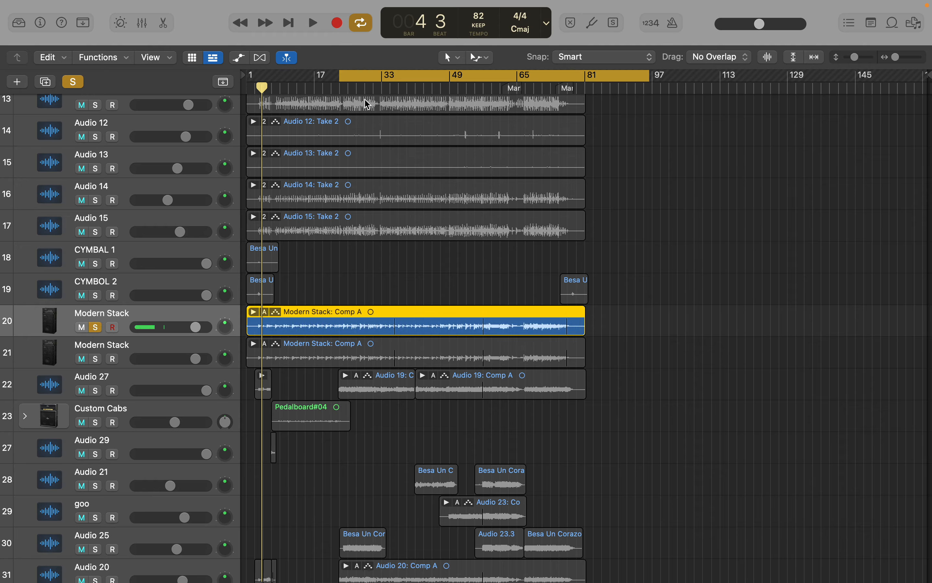
# Listen to the soloed Modern Stack track around bar 25, stop playback and show its Smart Controls
pyautogui.doubleClick(346, 87)
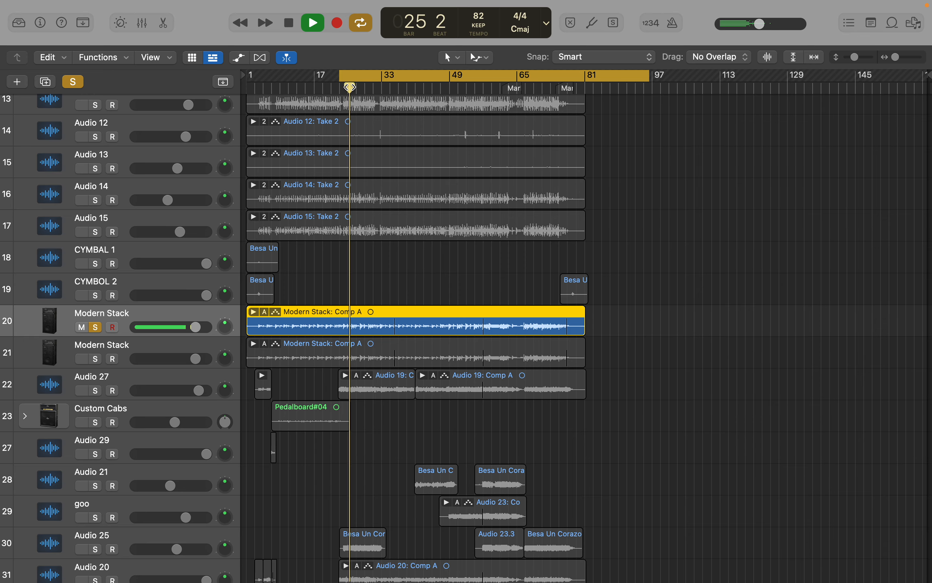
pyautogui.press('space')
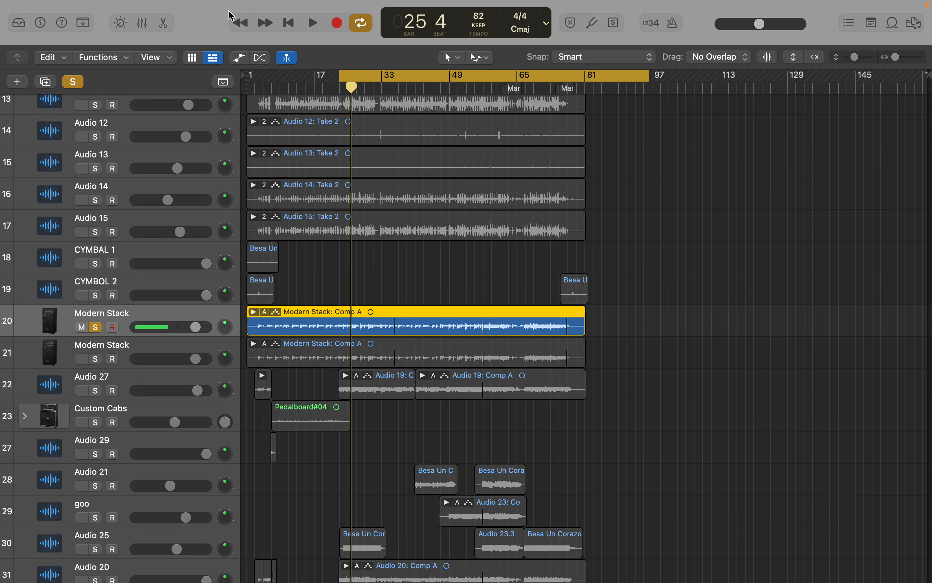
pyautogui.click(120, 22)
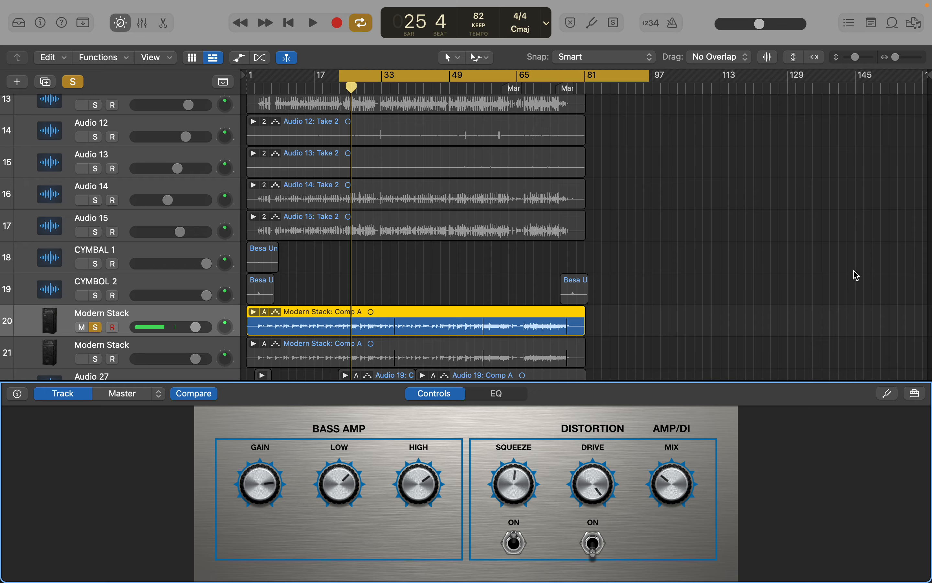
# Select and solo the Audio 27 track, and turn off solo on the first Modern Stack track
pyautogui.scroll(-2, 686, 315)
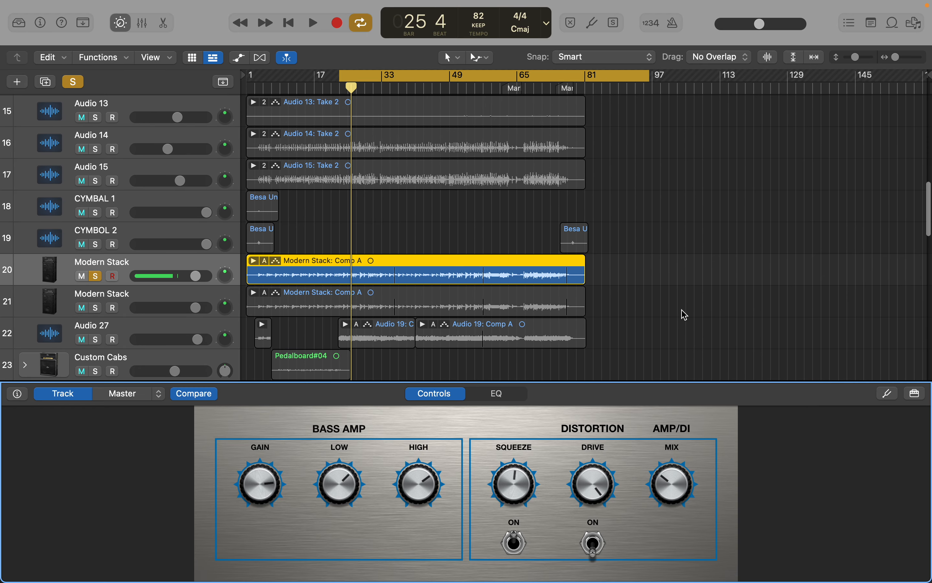
pyautogui.scroll(-1, 685, 315)
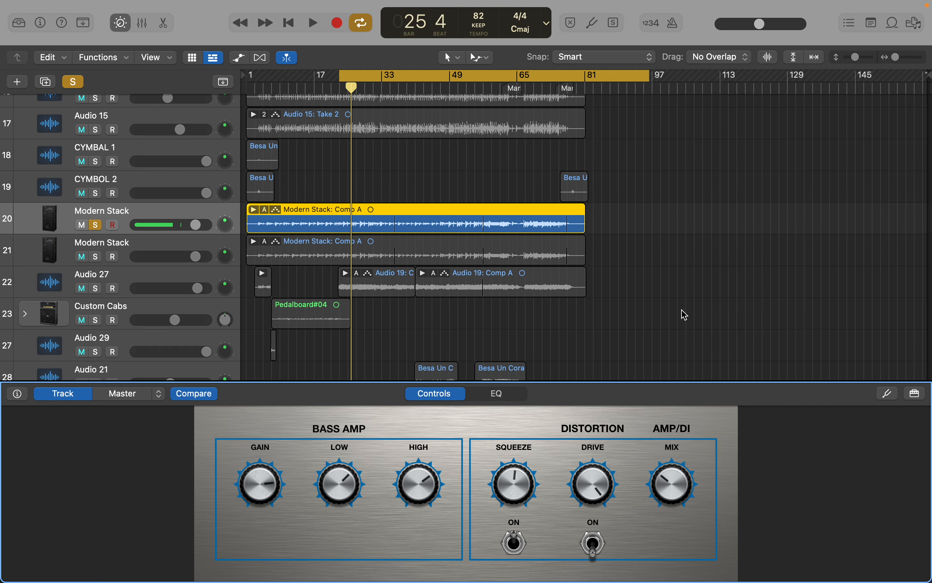
pyautogui.scroll(-2, 385, 261)
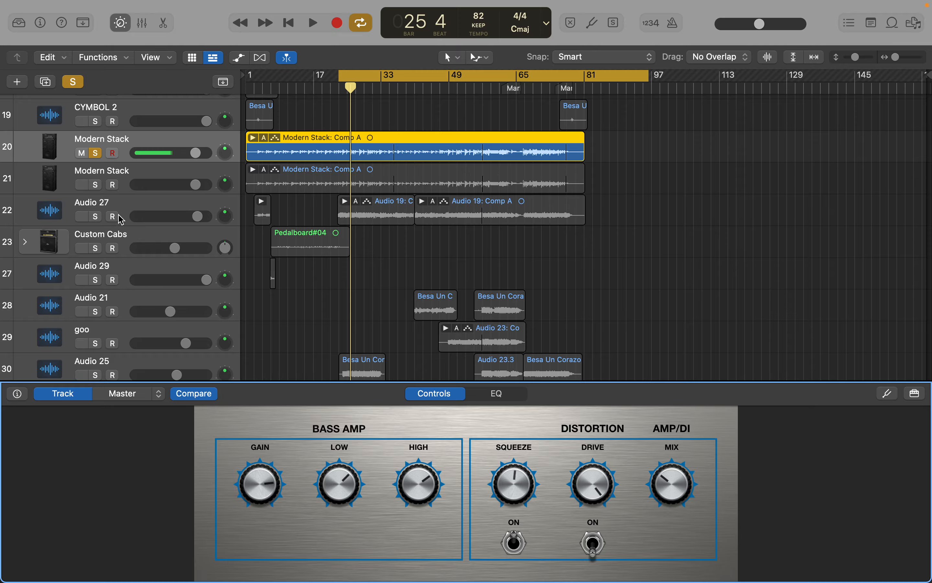
pyautogui.click(138, 210)
pyautogui.scroll(-1, 137, 208)
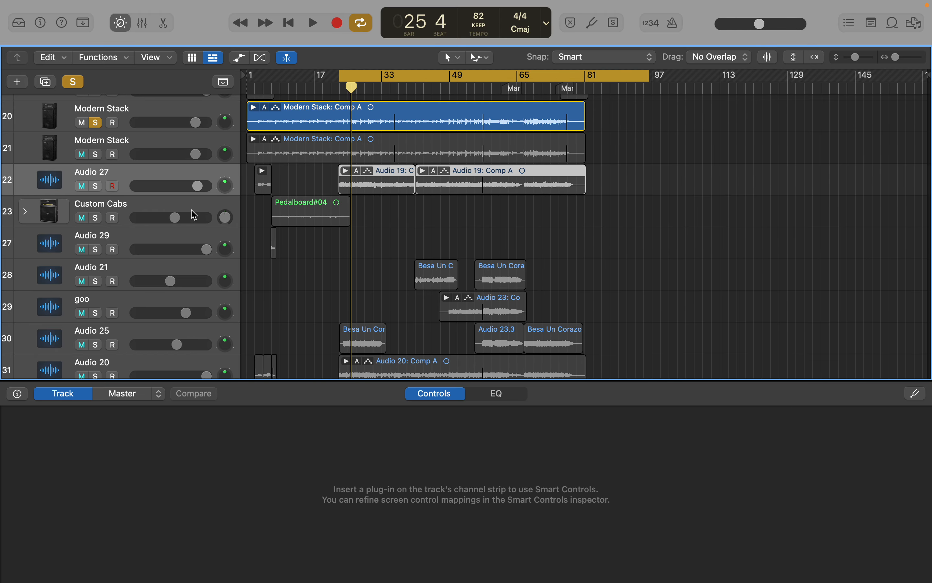
pyautogui.click(96, 187)
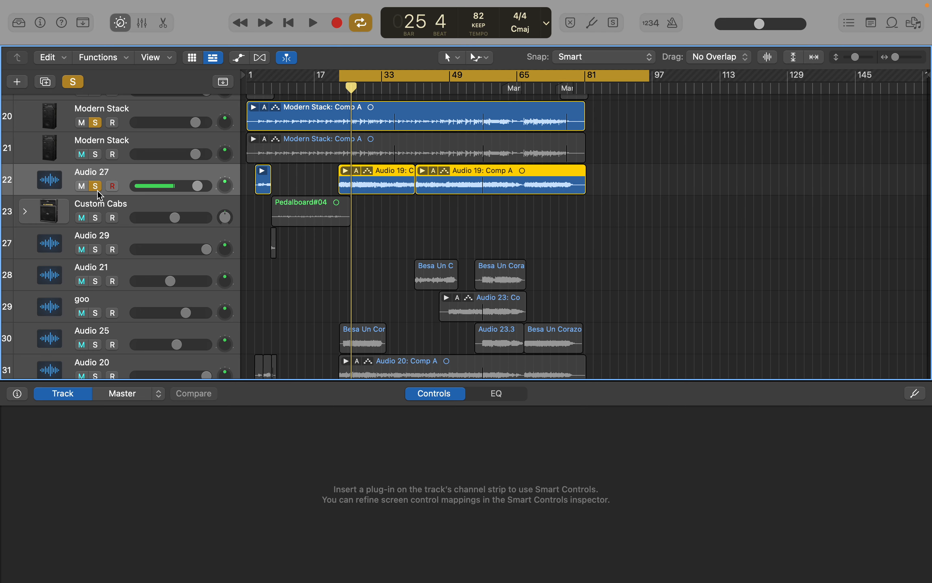
pyautogui.scroll(2, 98, 194)
pyautogui.click(97, 168)
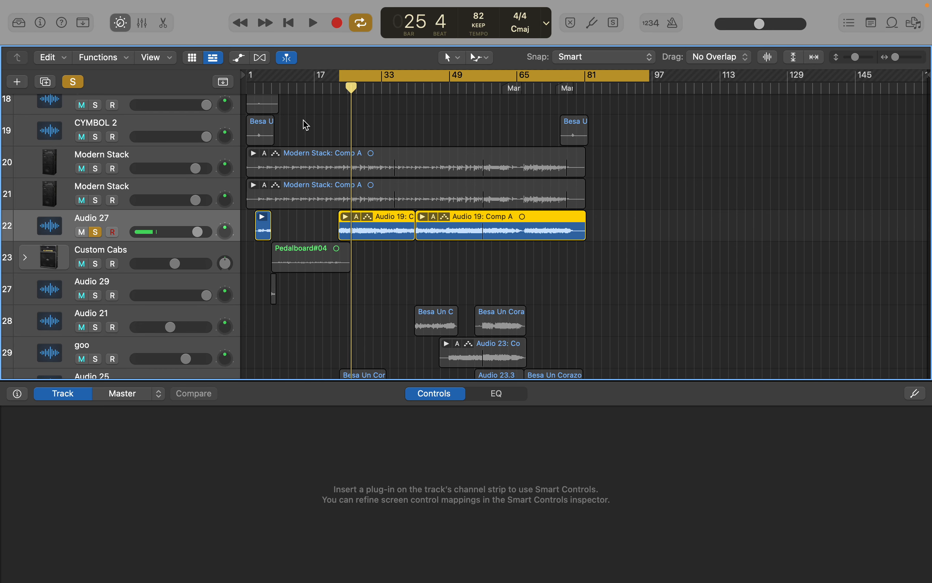
# Start playback from around bar 12 and add the Custom Cabs, Audio 29 and Audio 21 tracks to the solo
pyautogui.doubleClick(293, 88)
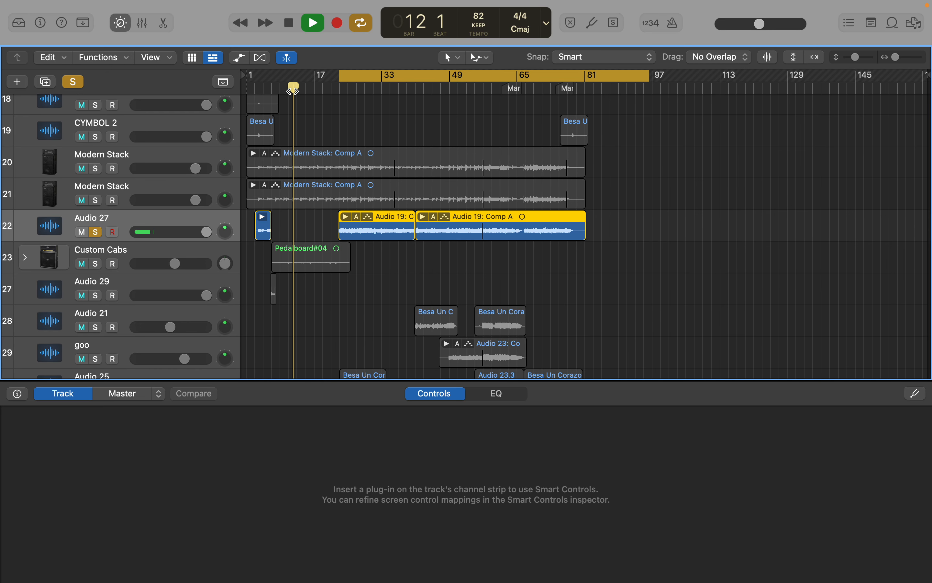
pyautogui.click(95, 264)
pyautogui.scroll(-2, 275, 299)
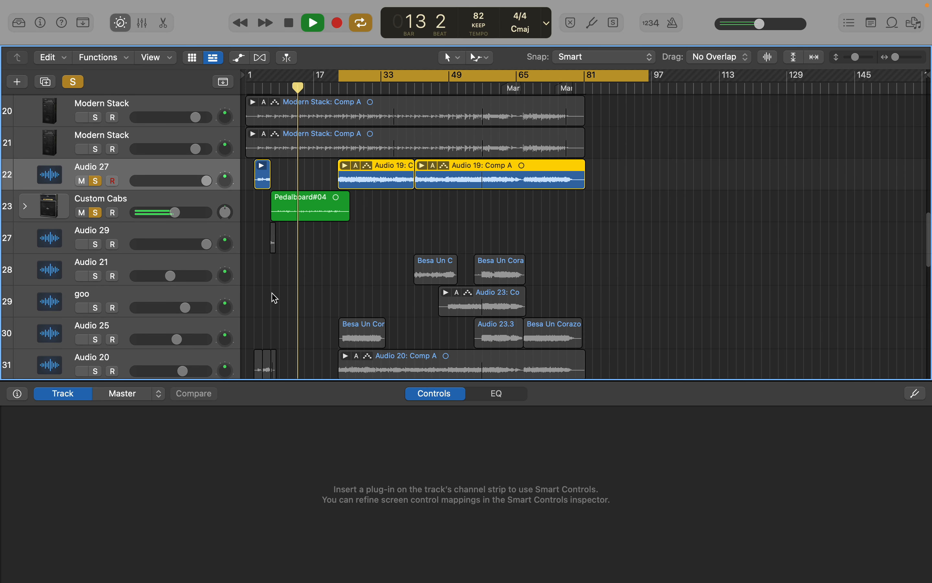
pyautogui.click(96, 245)
pyautogui.click(96, 275)
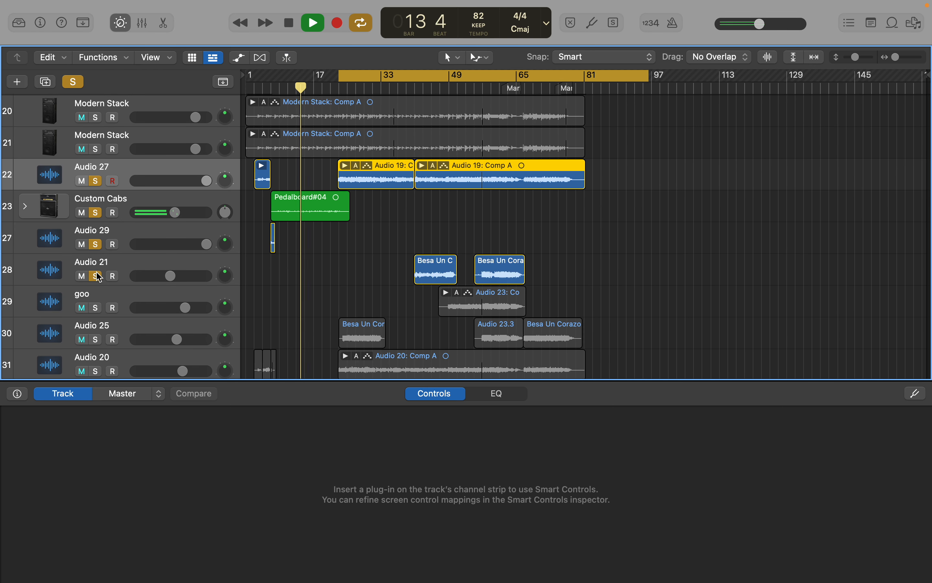
# Solo the goo, Audio 25, Audio 31 and Audio 20 tracks as well
pyautogui.scroll(-2, 98, 270)
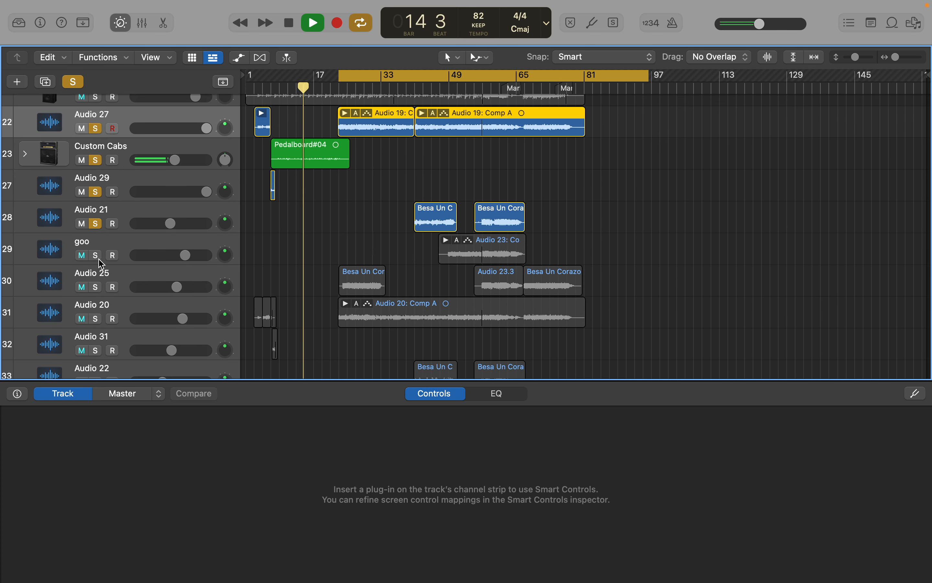
pyautogui.click(96, 255)
pyautogui.click(96, 287)
pyautogui.scroll(-2, 99, 287)
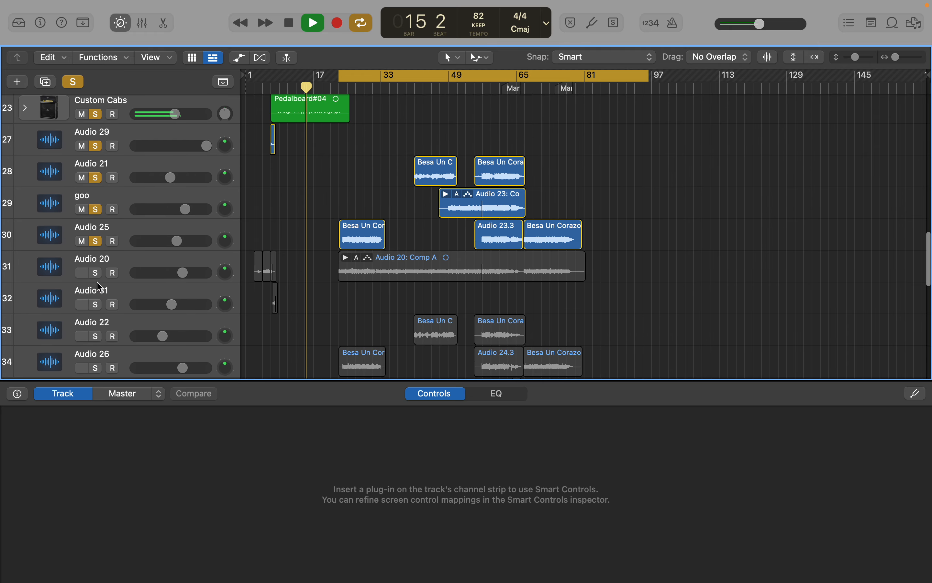
pyautogui.click(96, 305)
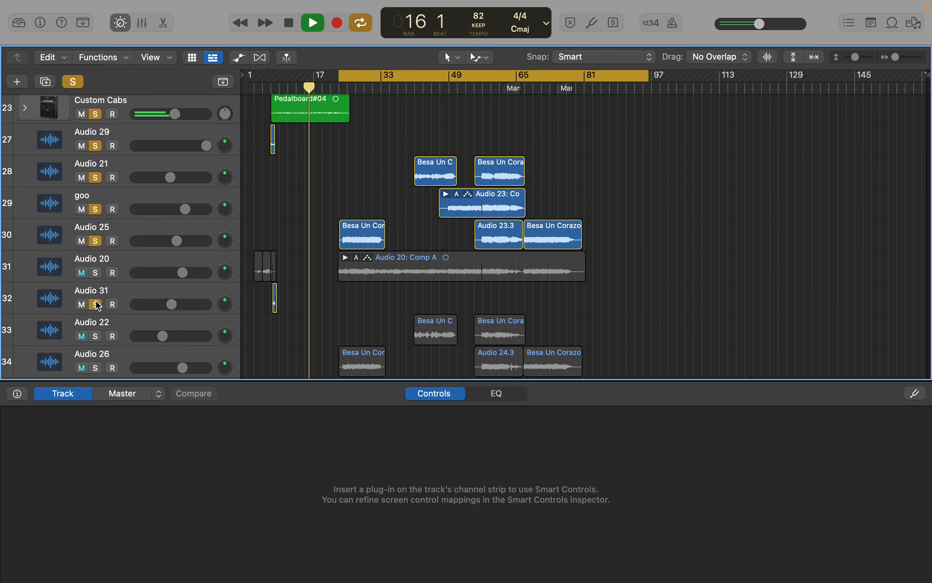
pyautogui.click(95, 273)
# Add the Audio 22 and Audio 26 tracks to the solo
pyautogui.scroll(-3, 99, 281)
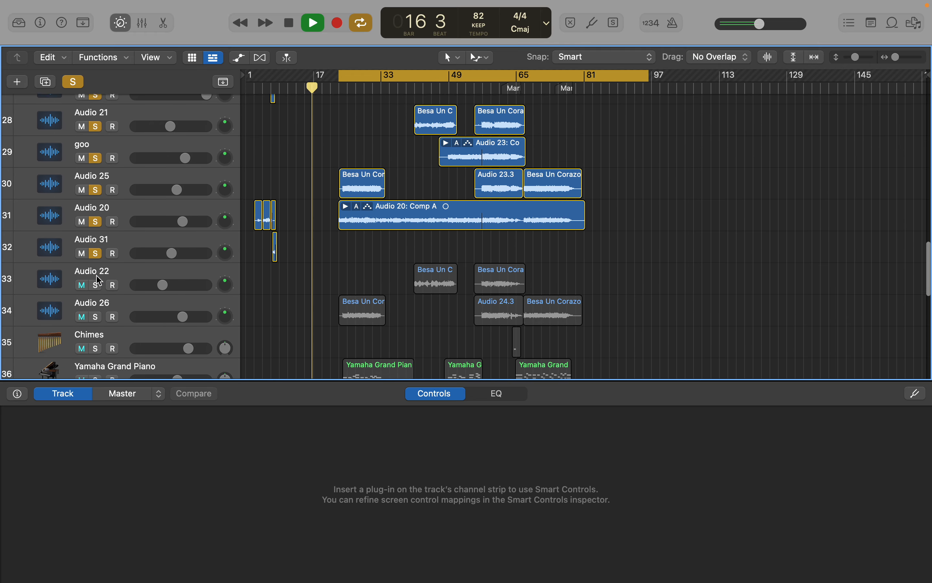
pyautogui.click(96, 269)
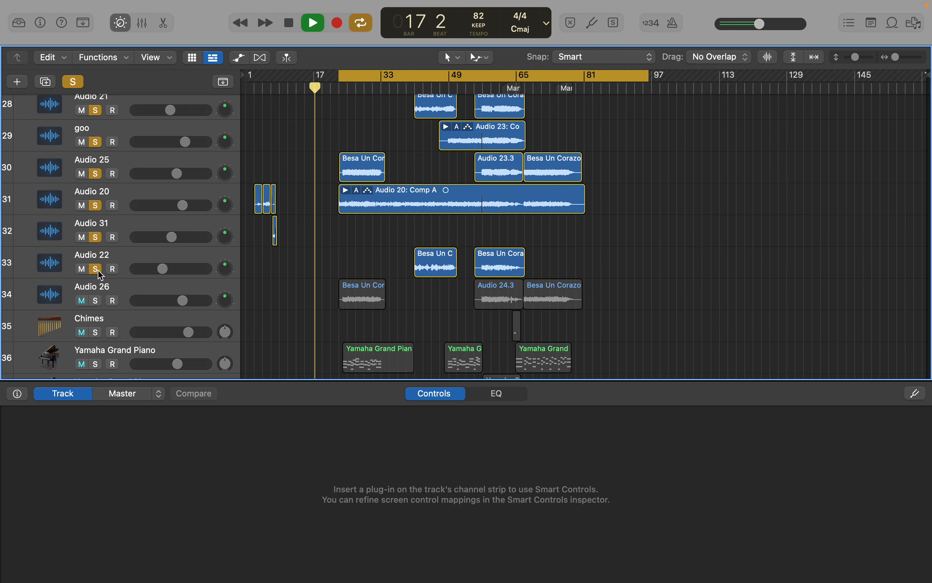
pyautogui.click(96, 300)
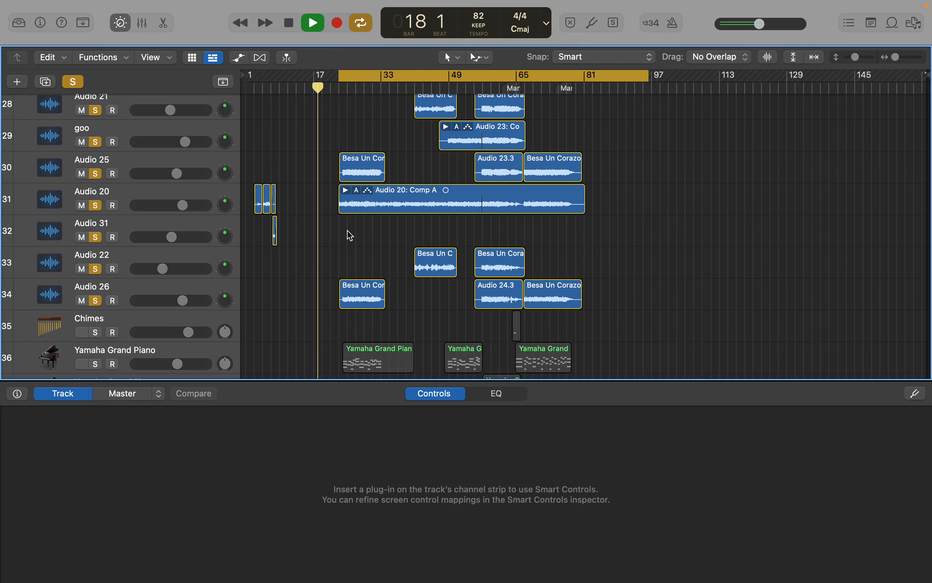
# Set the cycle range to run from about bar 24 to about bar 52
pyautogui.moveTo(342, 75); pyautogui.dragTo(414, 75)
pyautogui.click(353, 73)
pyautogui.moveTo(461, 76); pyautogui.dragTo(462, 77)
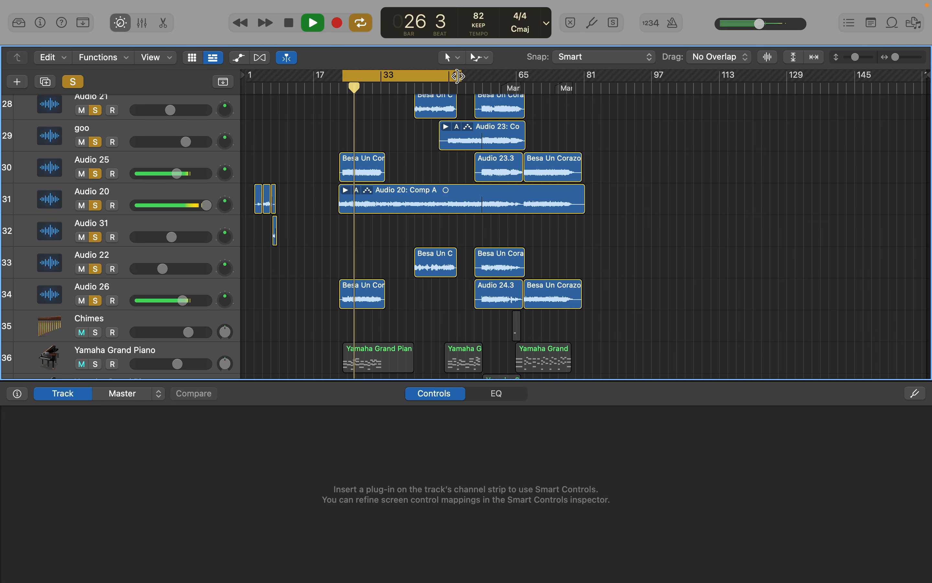
# Listen to the soloed audio tracks around bars 26 to 28 and stop playback
pyautogui.press('space')
pyautogui.press('space')
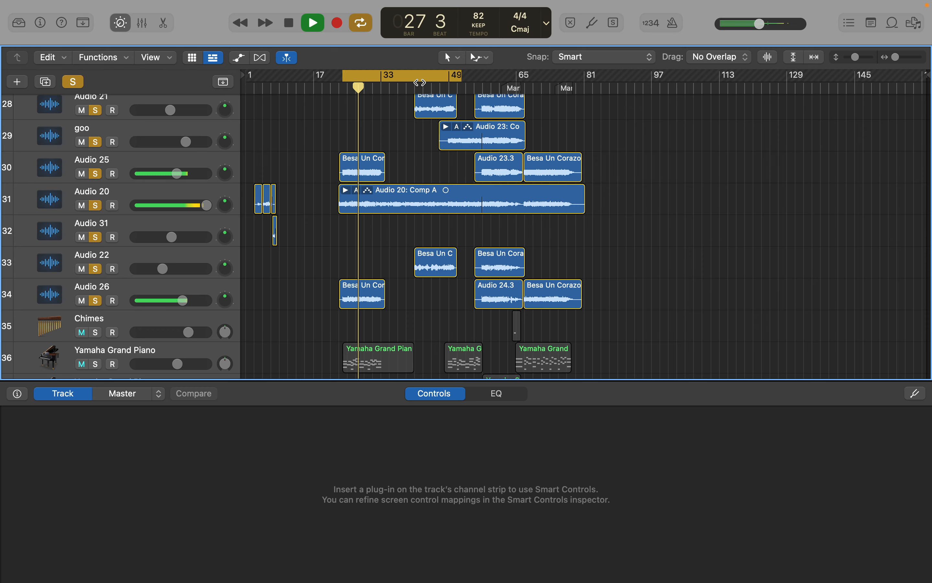
pyautogui.press('space')
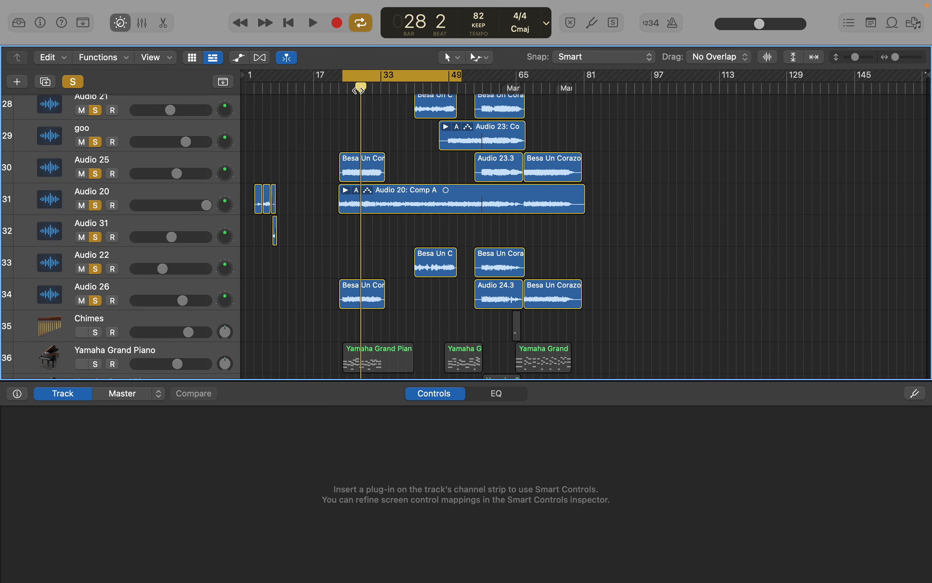
# Extend the end of the cycle range to about bar 75, audition the soloed tracks around bars 55 and 59, and stop playback
pyautogui.scroll(-1, 370, 217)
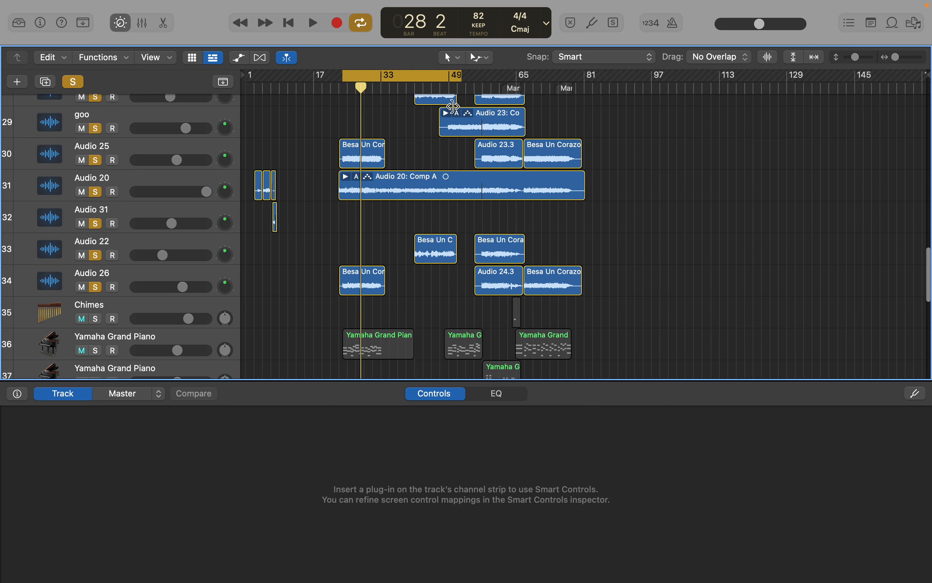
pyautogui.moveTo(461, 78); pyautogui.dragTo(559, 88)
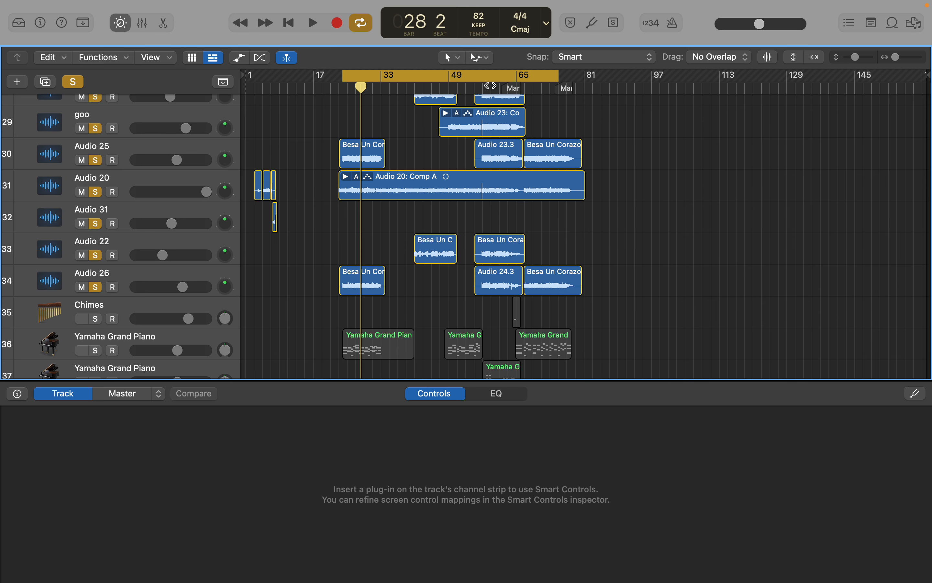
pyautogui.doubleClick(490, 86)
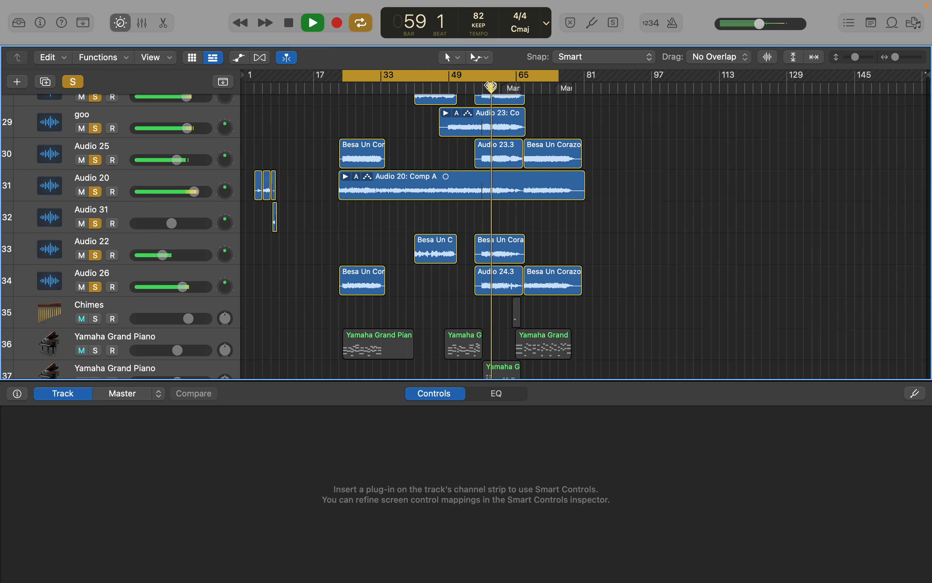
pyautogui.click(473, 87)
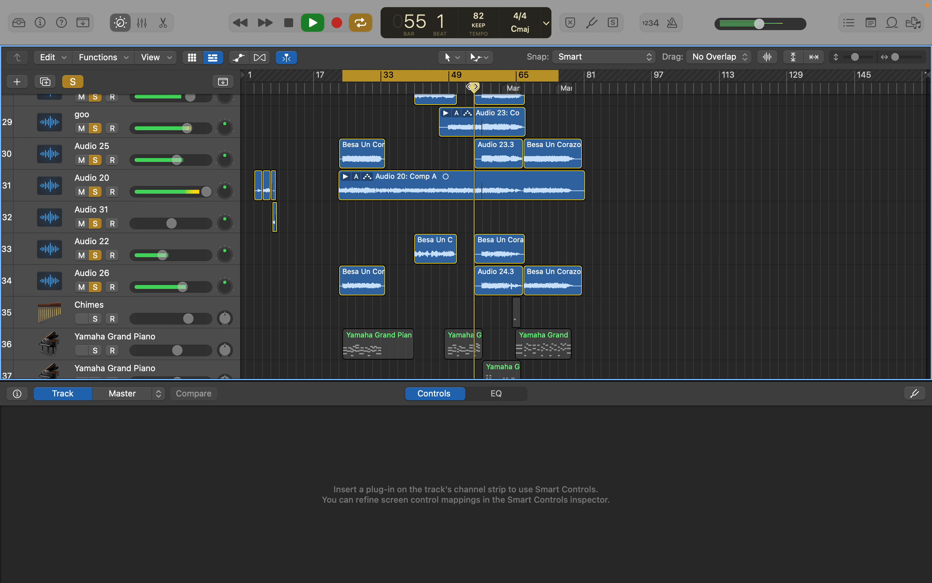
pyautogui.click(500, 85)
pyautogui.click(492, 86)
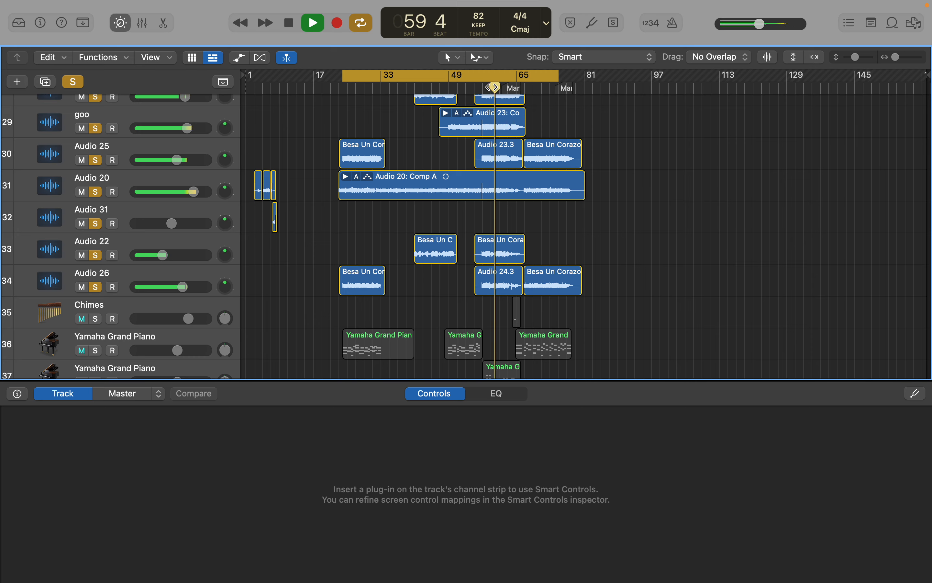
pyautogui.press('space')
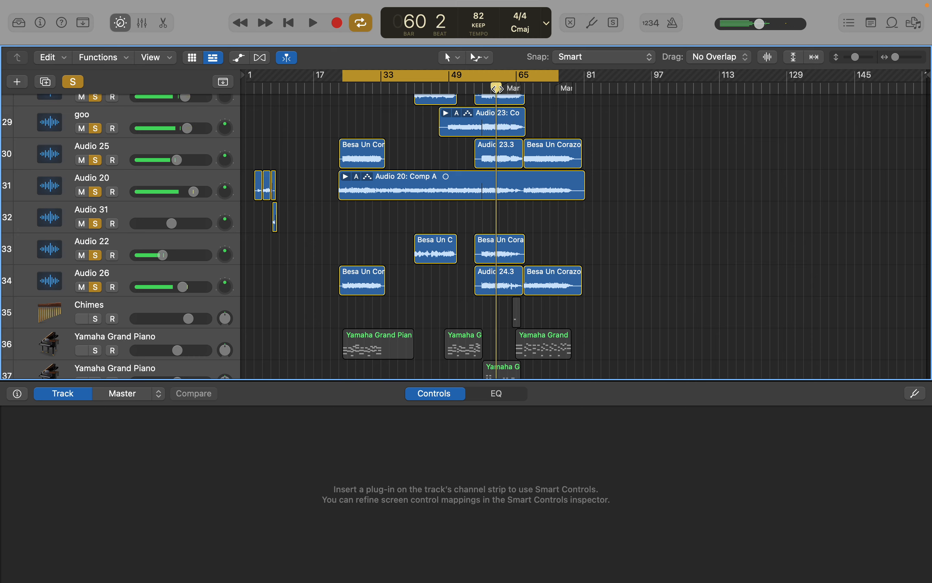
# Restart playback of the soloed tracks from around bar 58
pyautogui.click(486, 87)
pyautogui.press('space')
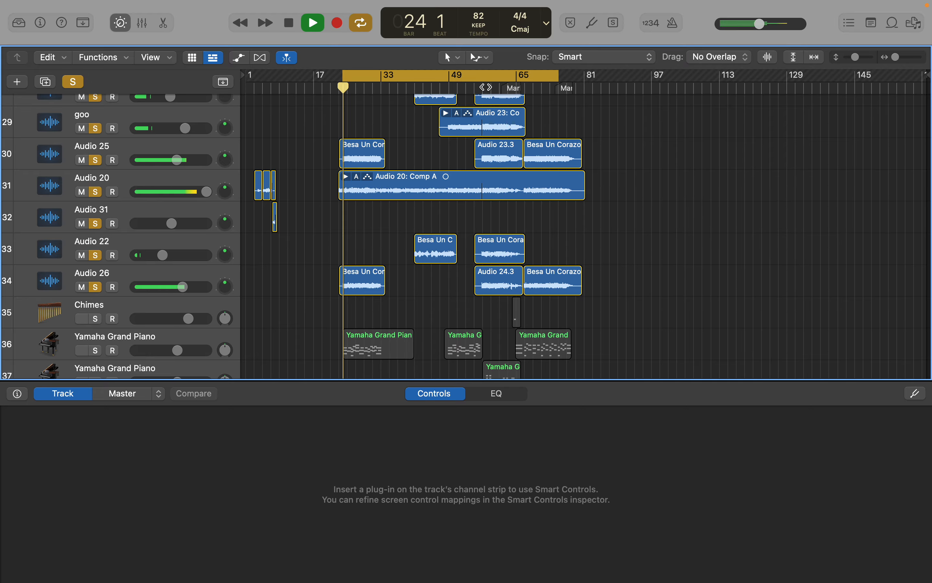
pyautogui.press('space')
pyautogui.click(486, 88)
pyautogui.press('space')
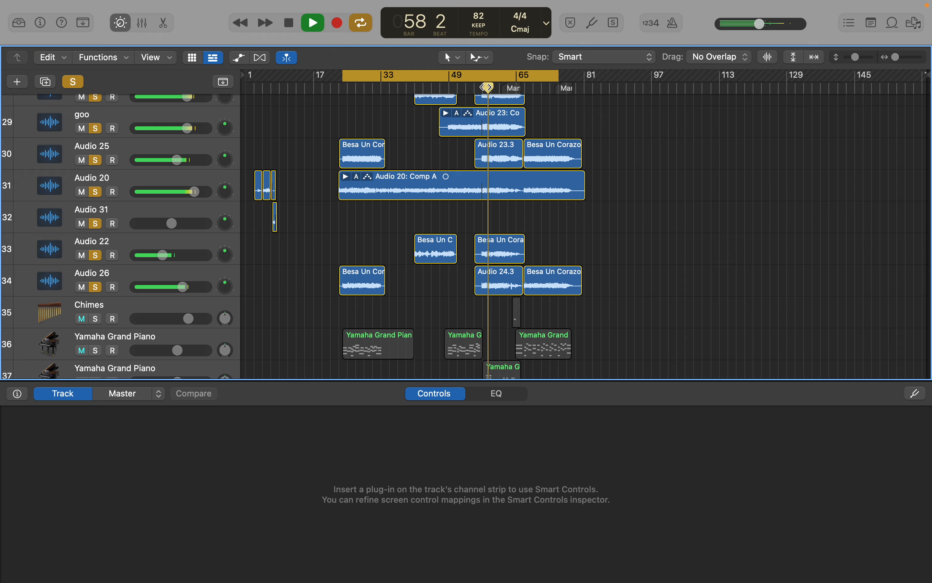
# Move the playhead back to bar 55, listen to the soloed tracks through bar 65 and stop playback
pyautogui.moveTo(486, 88); pyautogui.dragTo(478, 87)
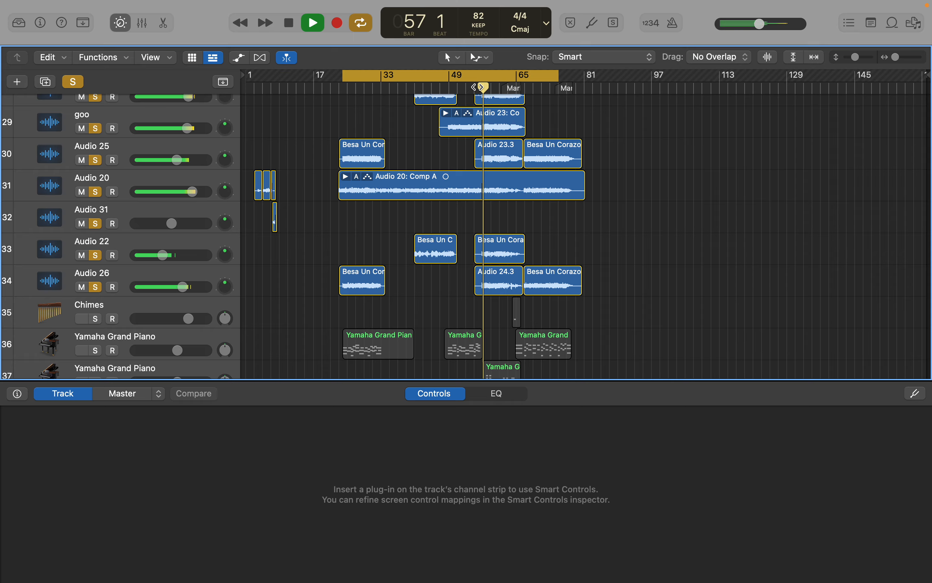
pyautogui.press('space')
pyautogui.moveTo(480, 87); pyautogui.dragTo(474, 87)
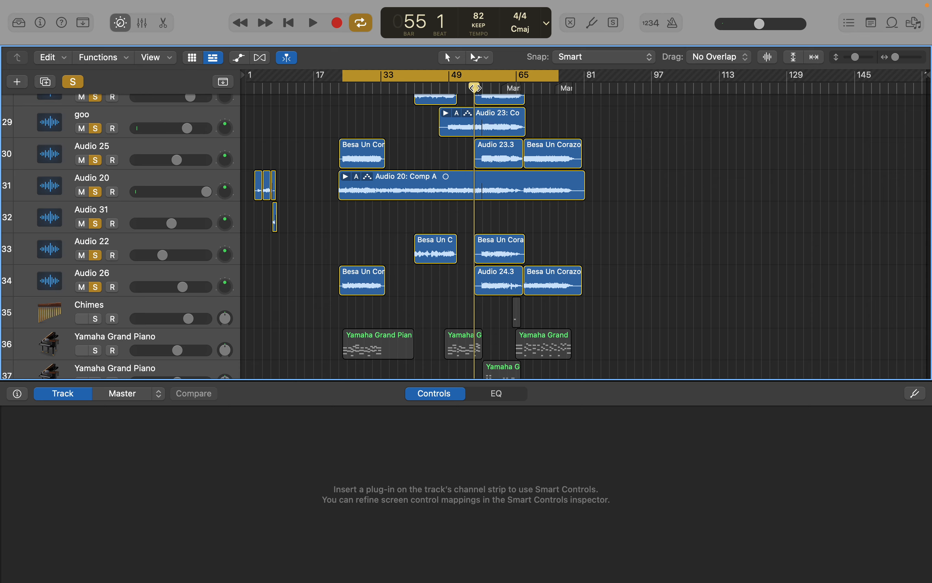
pyautogui.press('space')
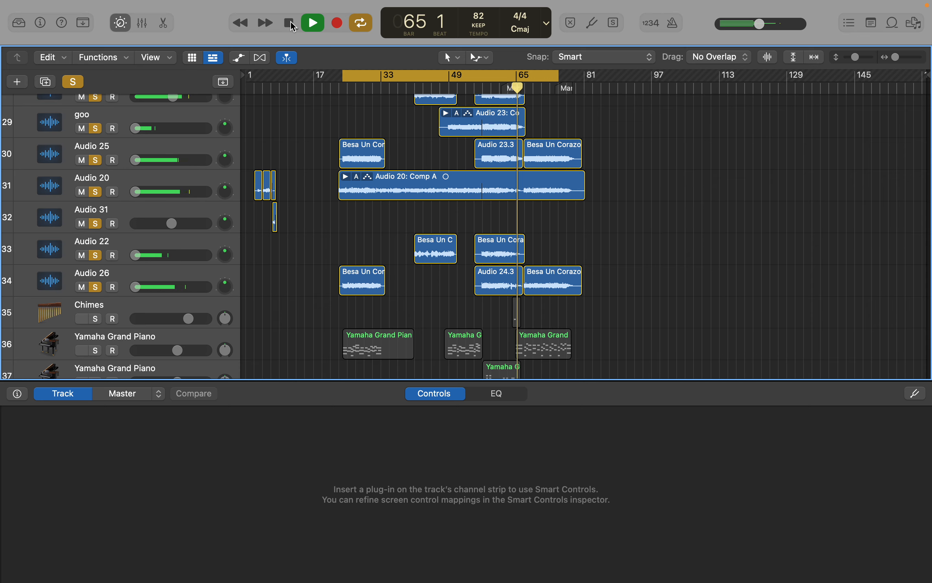
pyautogui.click(292, 25)
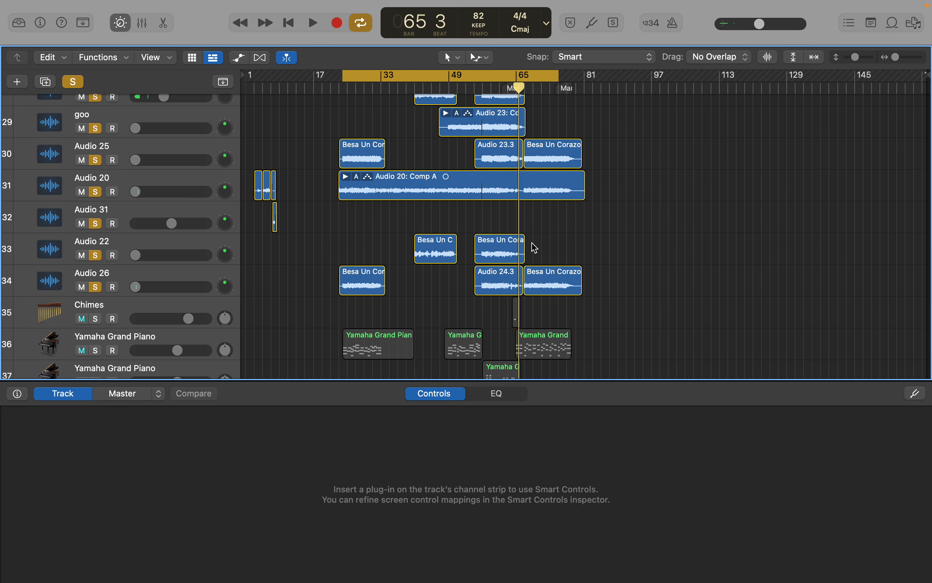
# Select the Chimes track and each of the two Yamaha Grand Piano tracks in turn to view their Smart Controls
pyautogui.scroll(-5, 563, 265)
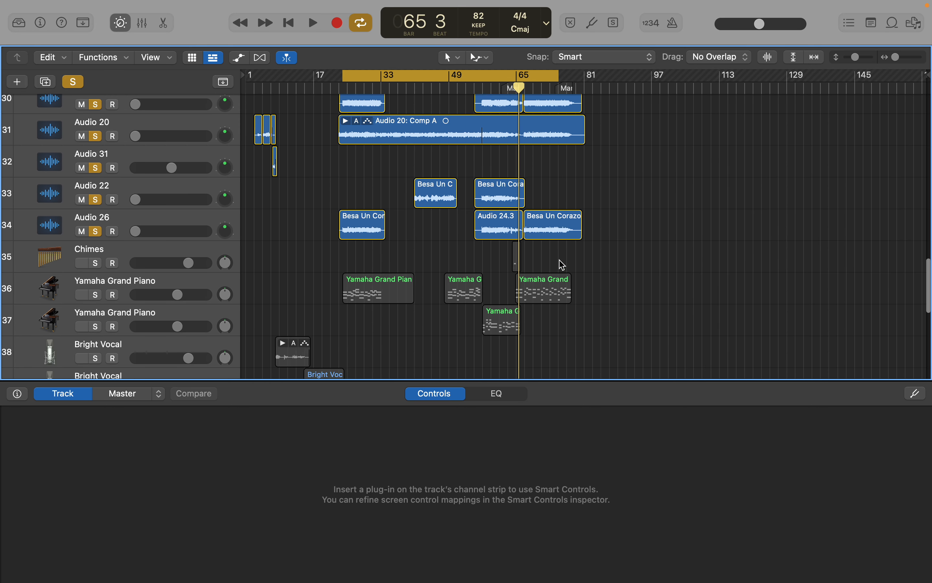
pyautogui.scroll(-1, 563, 265)
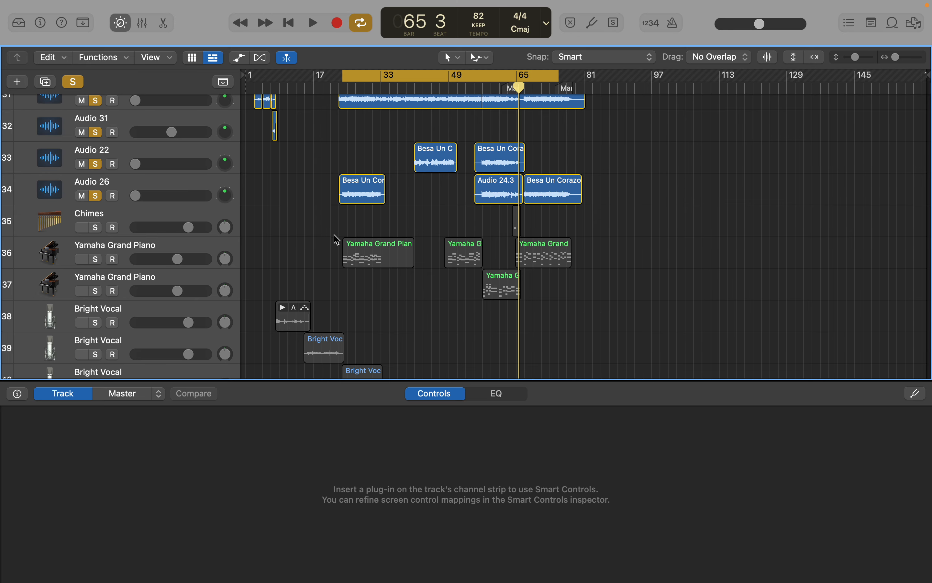
pyautogui.click(136, 222)
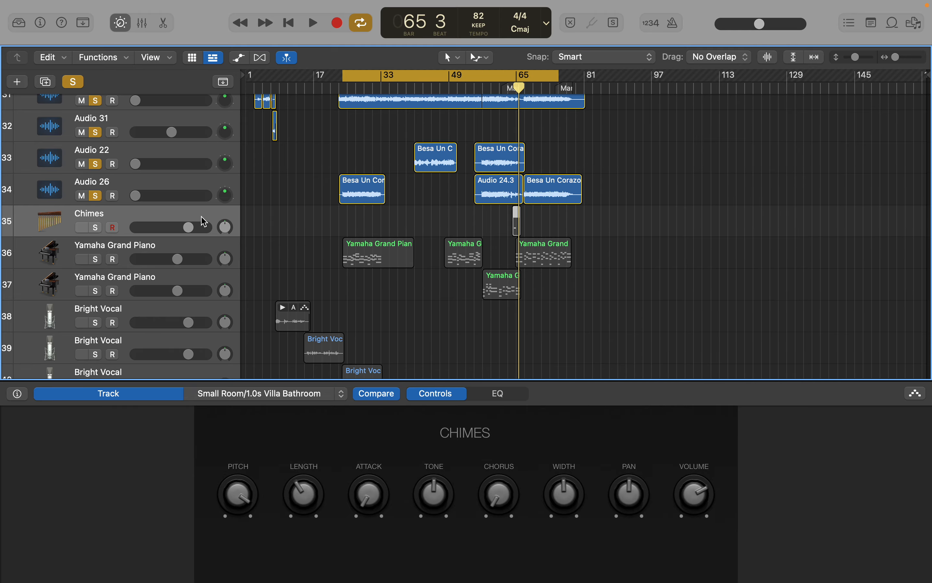
pyautogui.click(210, 251)
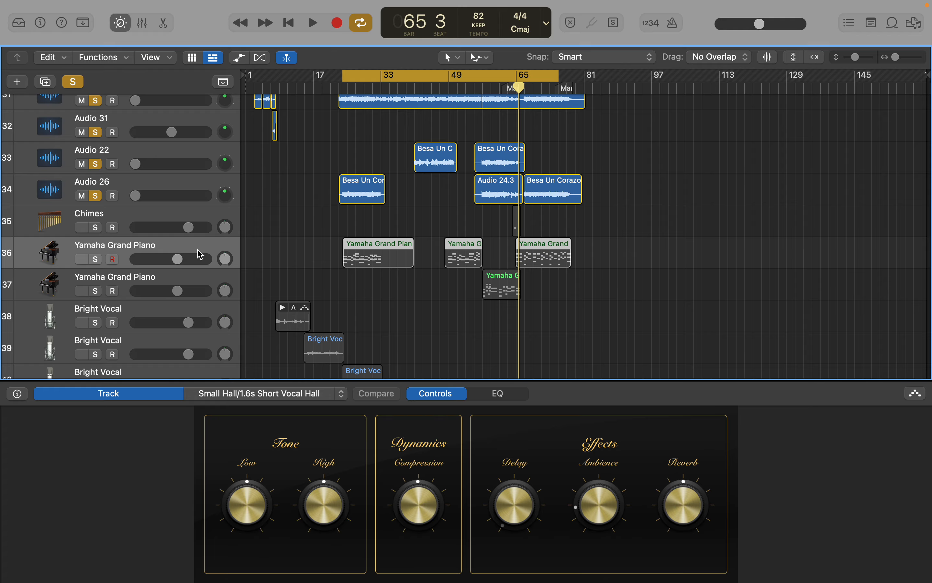
pyautogui.click(203, 285)
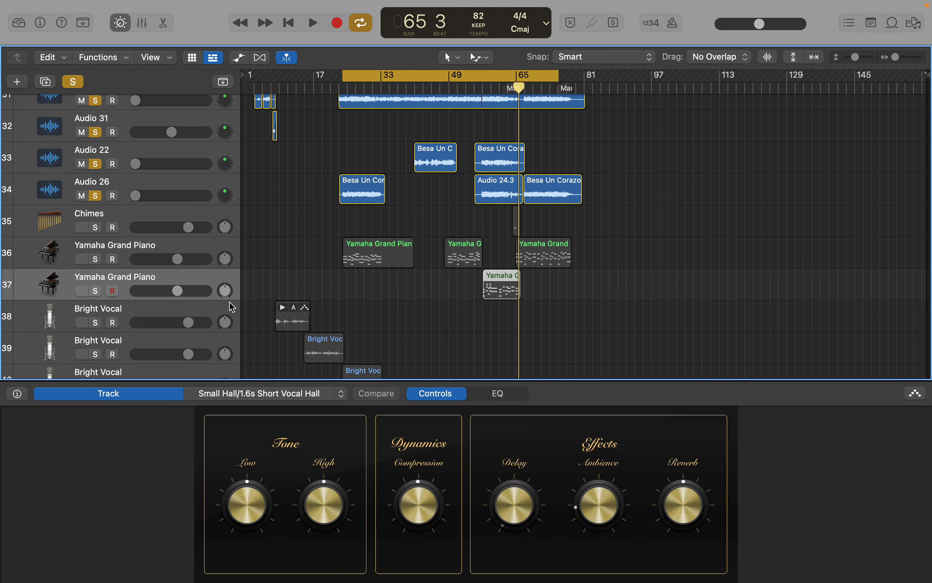
# Select the first Bright Vocal track (track 38) to show its Smart Controls and look through the arrangement of Bright Vocal tracks 38 to 46
pyautogui.scroll(-3, 232, 307)
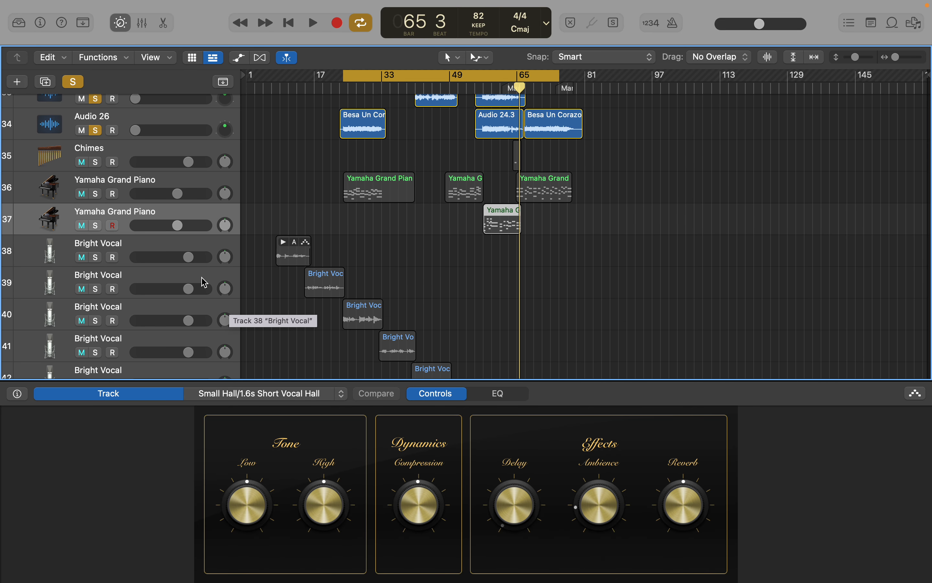
pyautogui.scroll(-2, 227, 248)
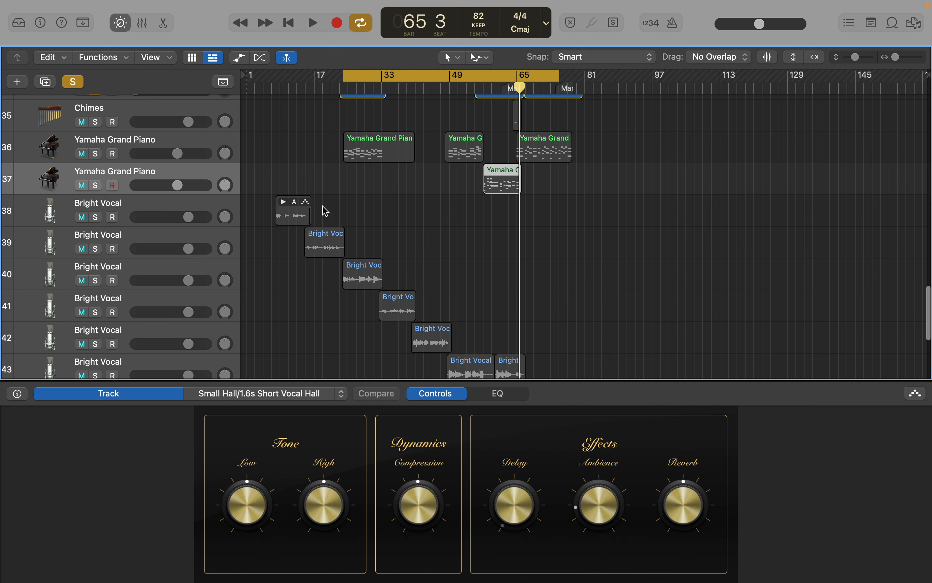
pyautogui.click(196, 208)
pyautogui.scroll(-1, 368, 338)
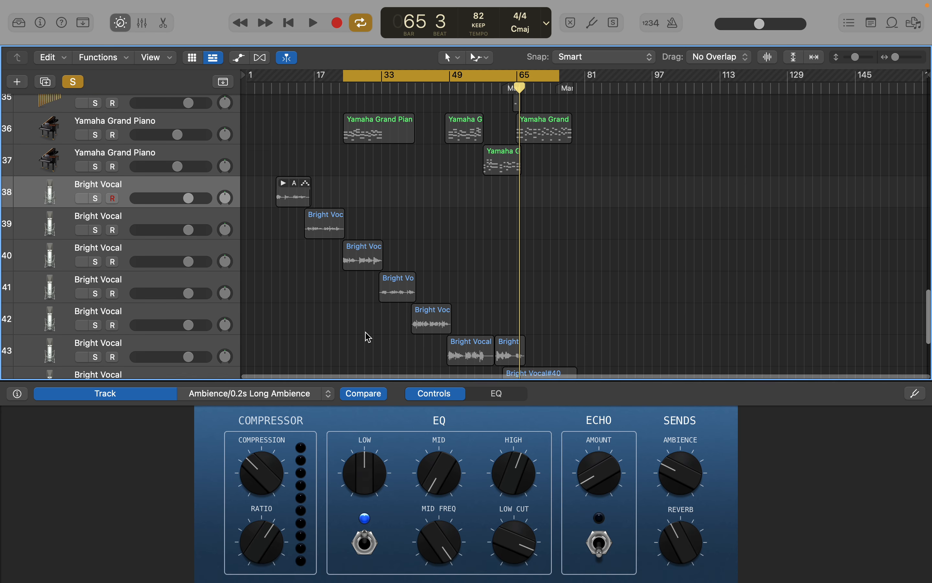
pyautogui.scroll(-3, 368, 337)
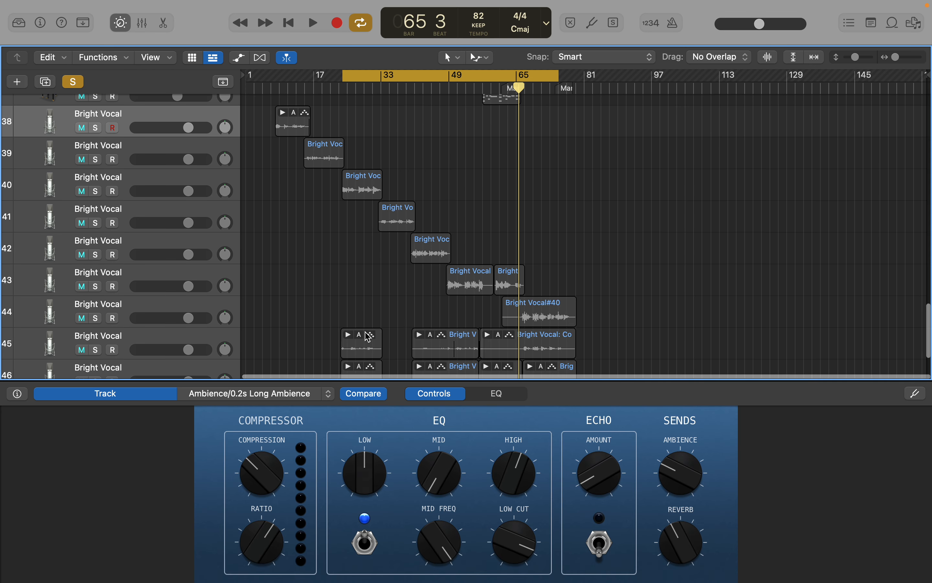
pyautogui.scroll(3, 368, 337)
pyautogui.scroll(-4, 368, 338)
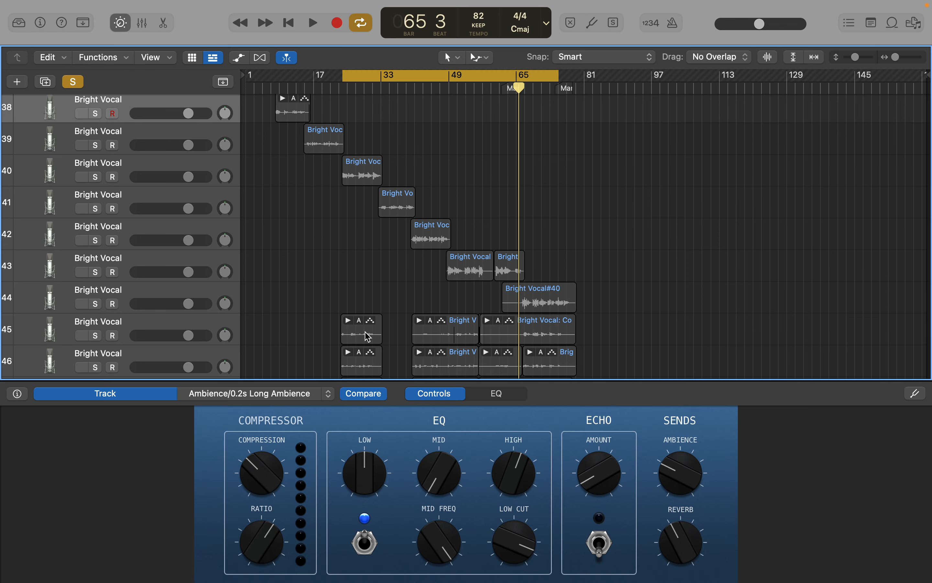
pyautogui.scroll(3, 420, 133)
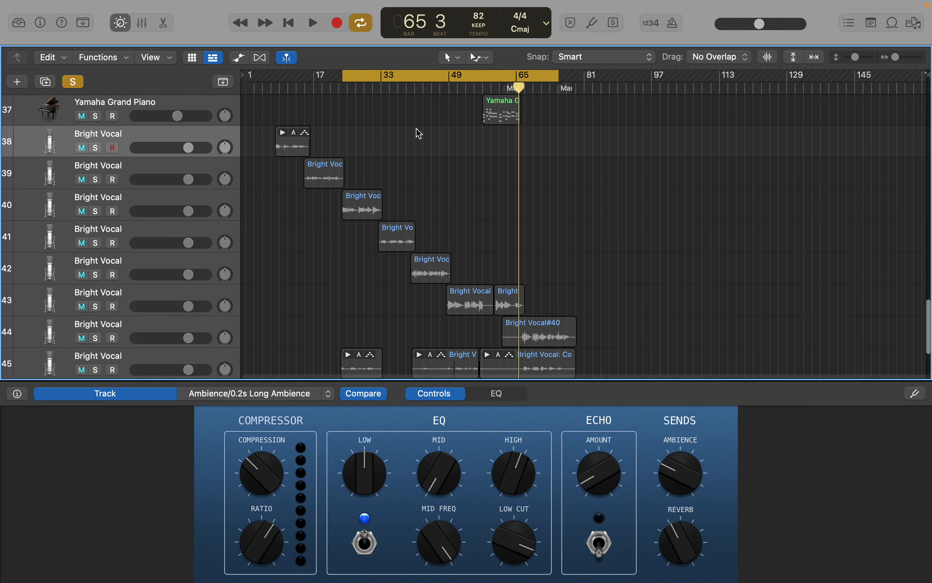
# Look through the Bright Vocal tracks 38 to 47 and their staggered lead and stacked comp regions
pyautogui.scroll(-3, 420, 134)
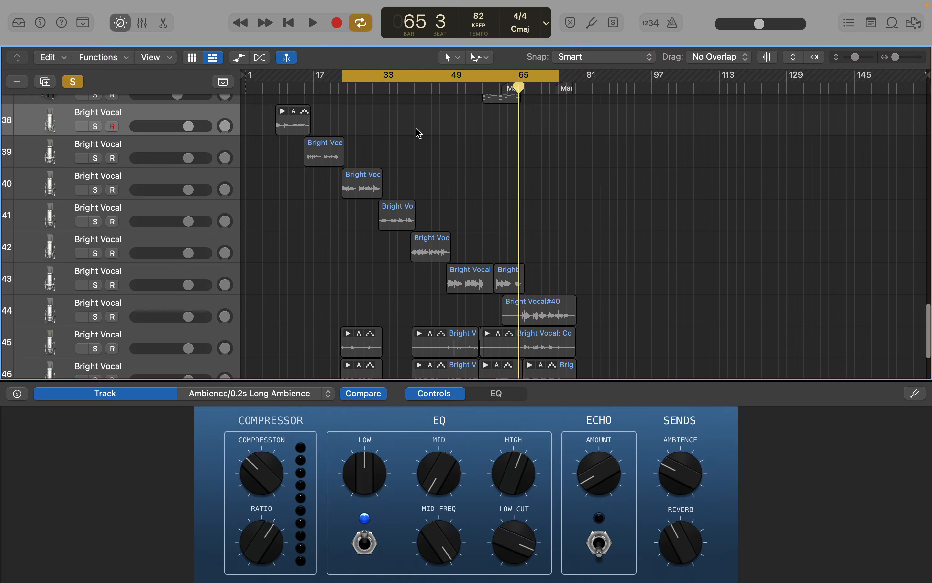
pyautogui.scroll(-3, 420, 133)
pyautogui.scroll(-1, 419, 134)
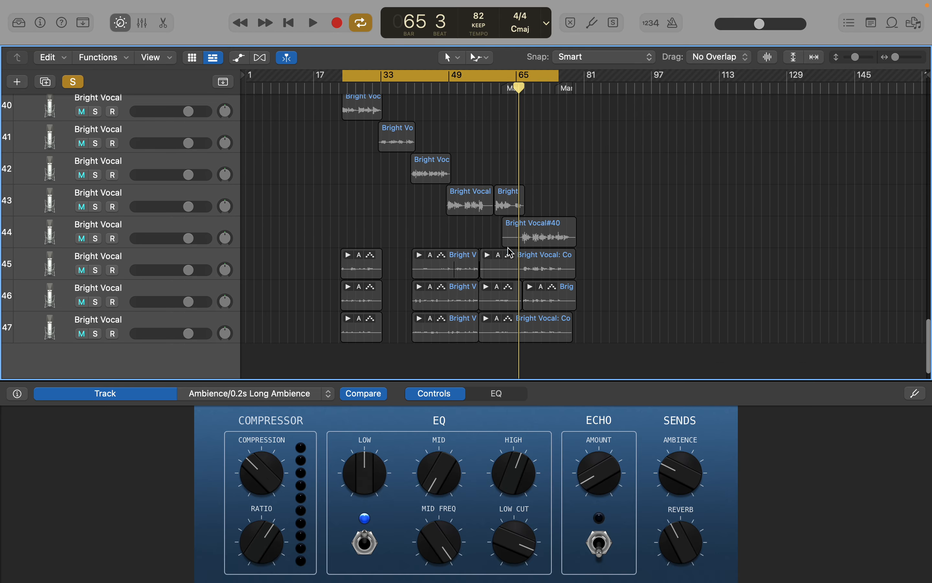
pyautogui.scroll(3, 325, 130)
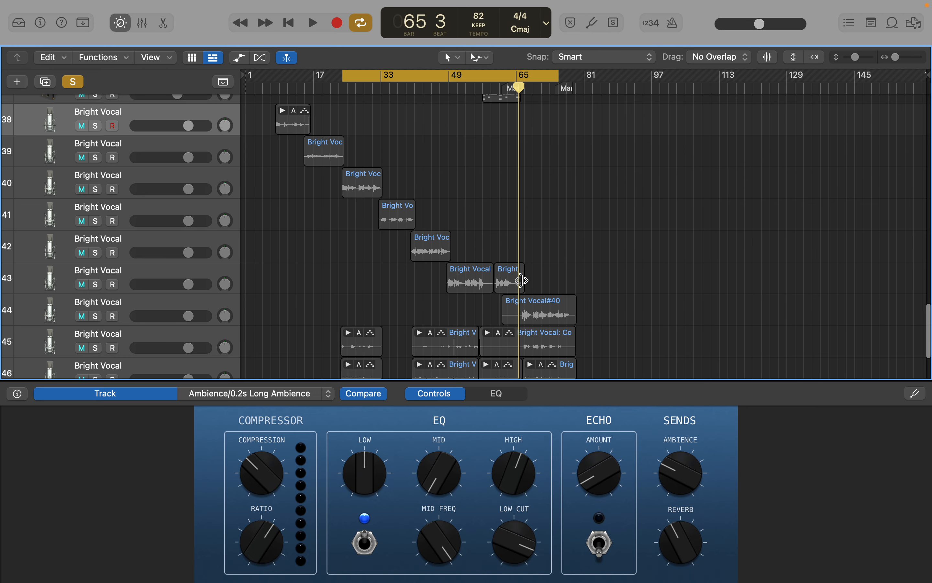
pyautogui.scroll(-3, 497, 280)
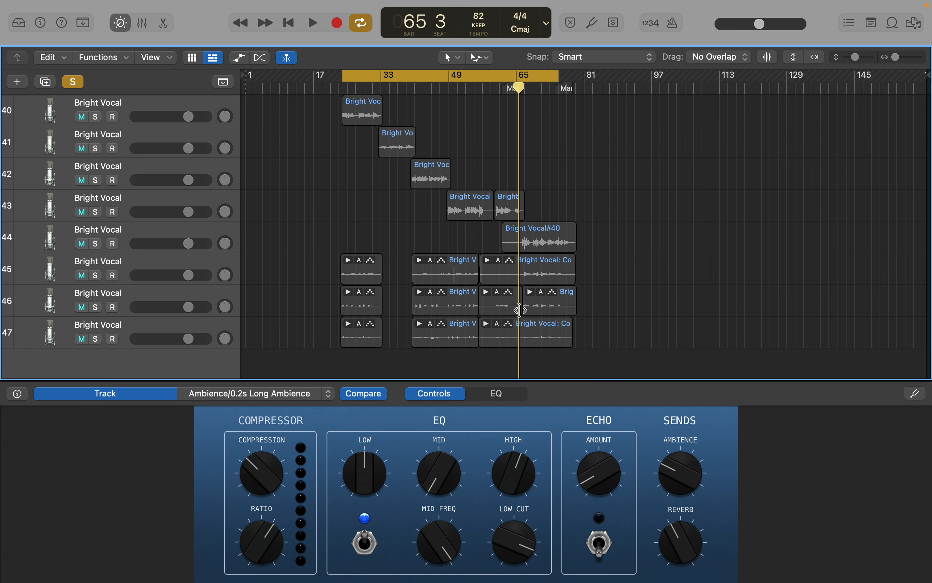
pyautogui.scroll(-2, 477, 195)
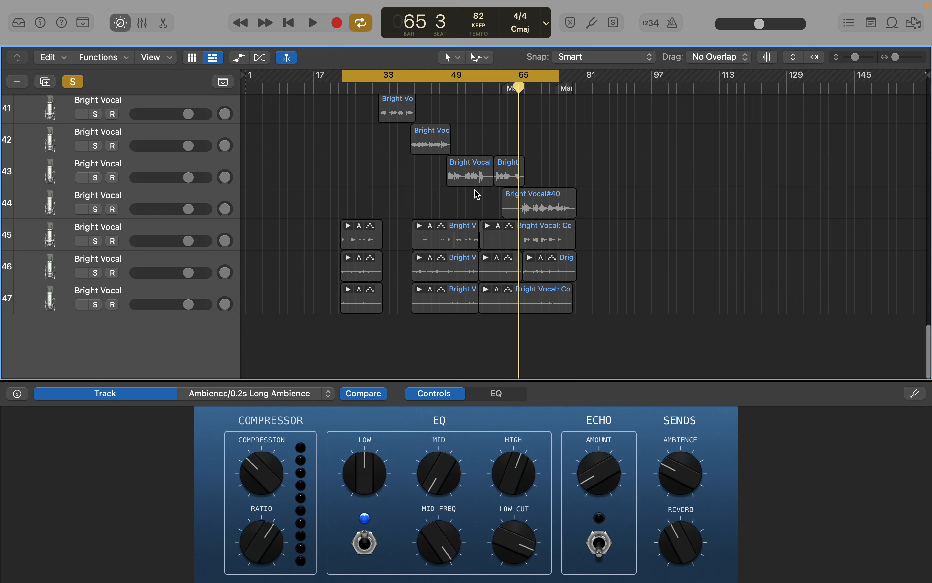
pyautogui.scroll(2, 476, 194)
pyautogui.scroll(-2, 477, 195)
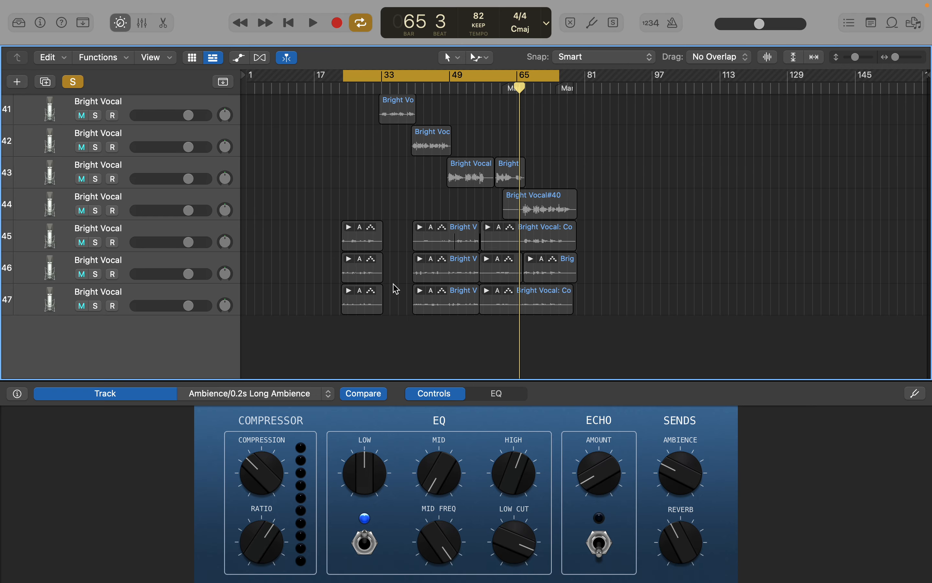
pyautogui.scroll(5, 422, 316)
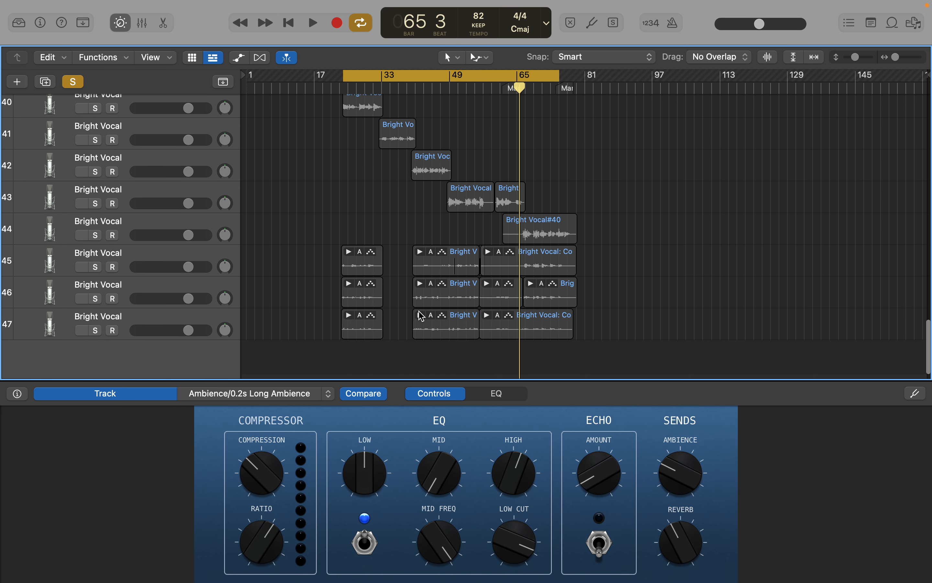
pyautogui.scroll(-3, 422, 315)
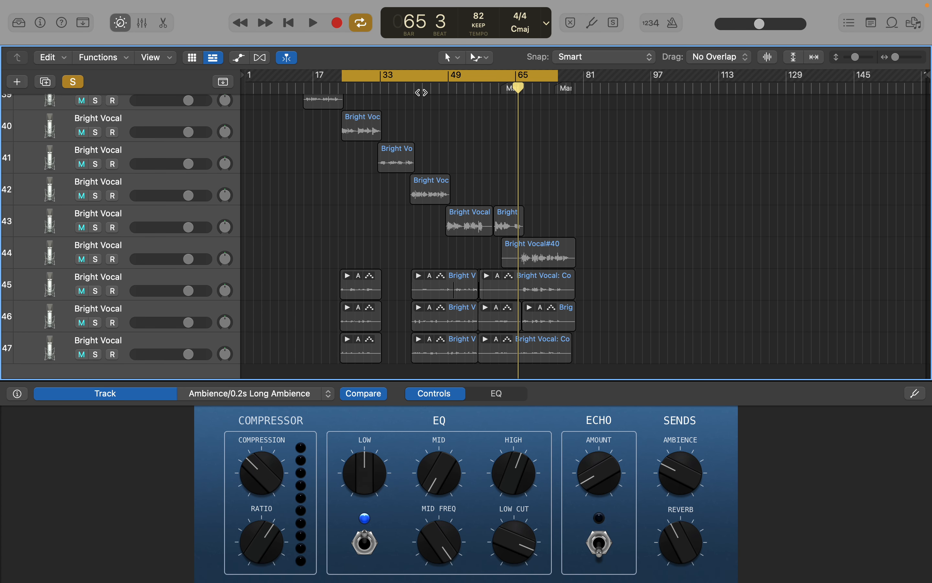
pyautogui.scroll(1, 210, 316)
# Turn off solo on the Audio 27, Custom Cabs, Audio 29 and Audio 21 tracks
pyautogui.scroll(10, 211, 317)
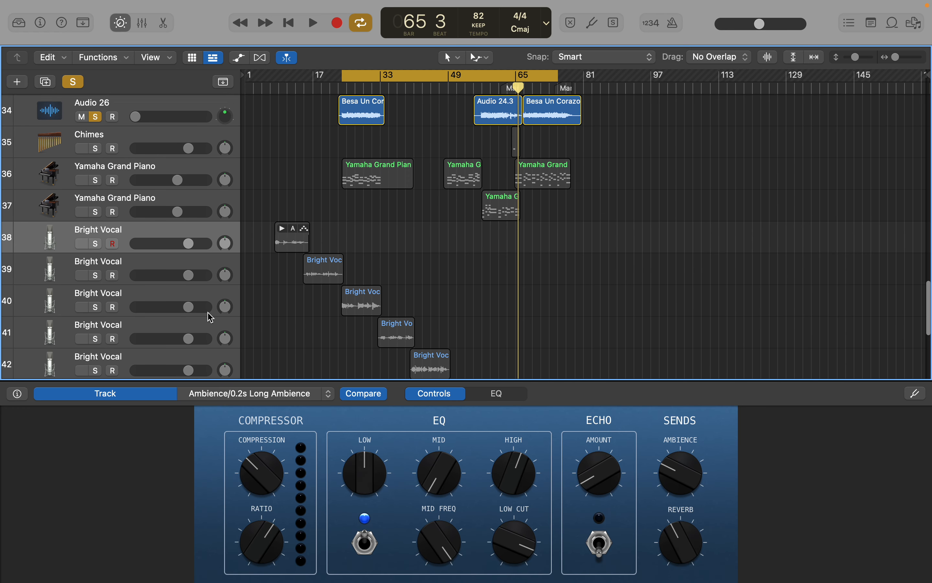
pyautogui.scroll(3, 331, 269)
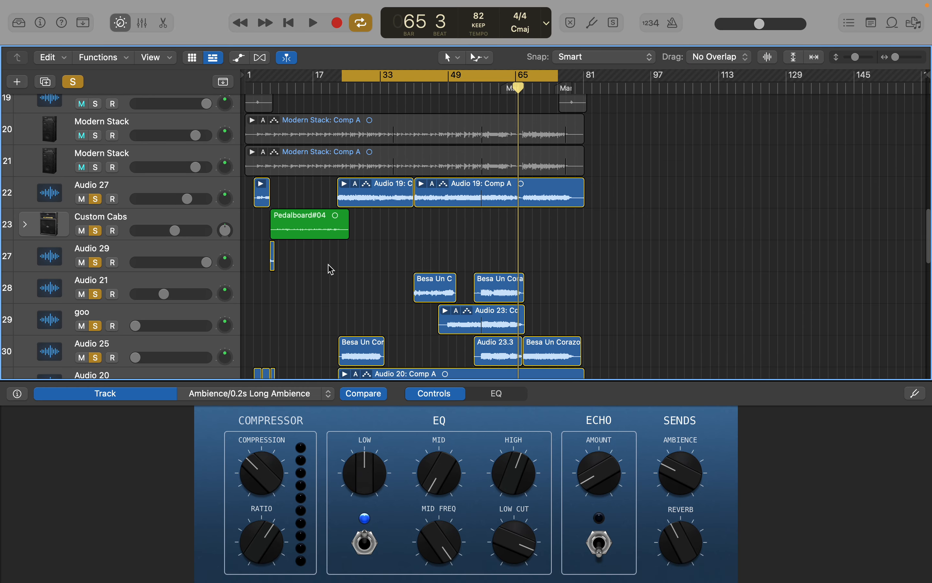
pyautogui.click(95, 198)
pyautogui.click(98, 229)
pyautogui.click(98, 231)
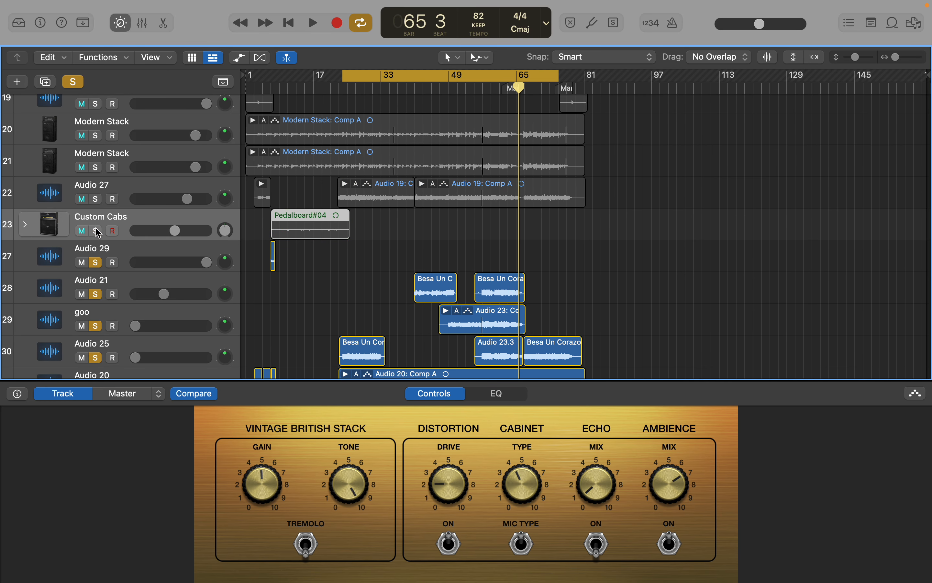
pyautogui.click(96, 263)
pyautogui.scroll(-1, 96, 250)
pyautogui.click(95, 256)
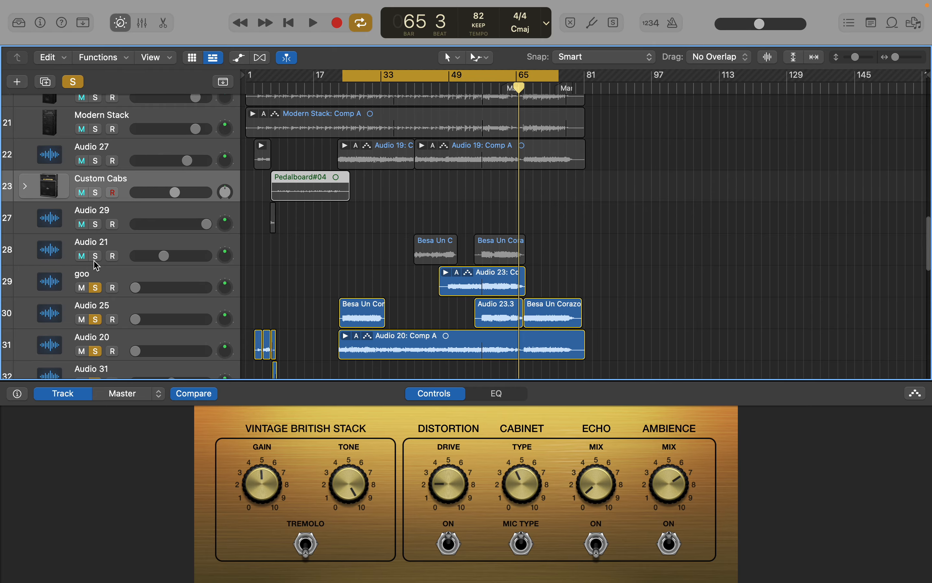
# Turn off solo on the goo, Audio 25, Audio 20, Audio 31 and Audio 22 tracks
pyautogui.click(100, 292)
pyautogui.scroll(-1, 99, 292)
pyautogui.click(100, 280)
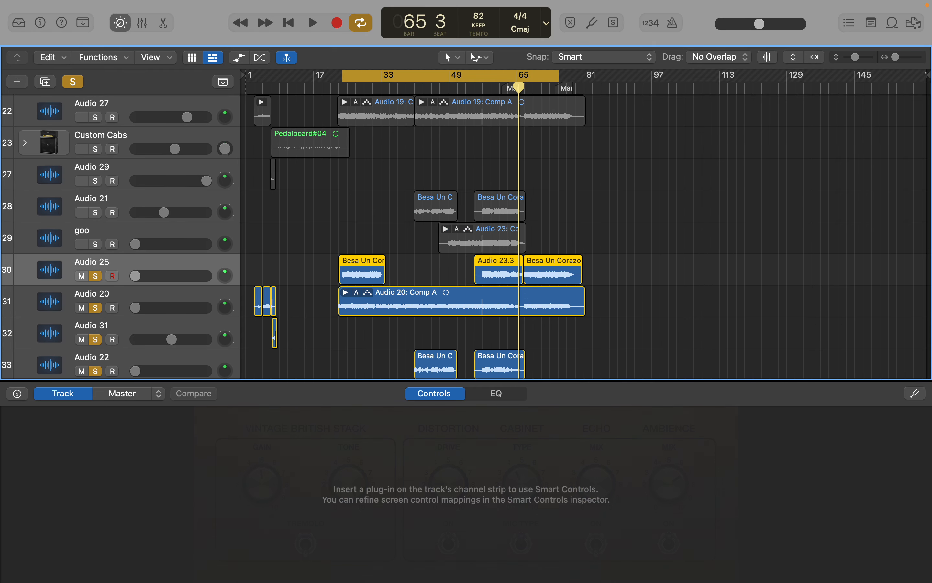
pyautogui.click(99, 280)
pyautogui.click(98, 309)
pyautogui.click(99, 340)
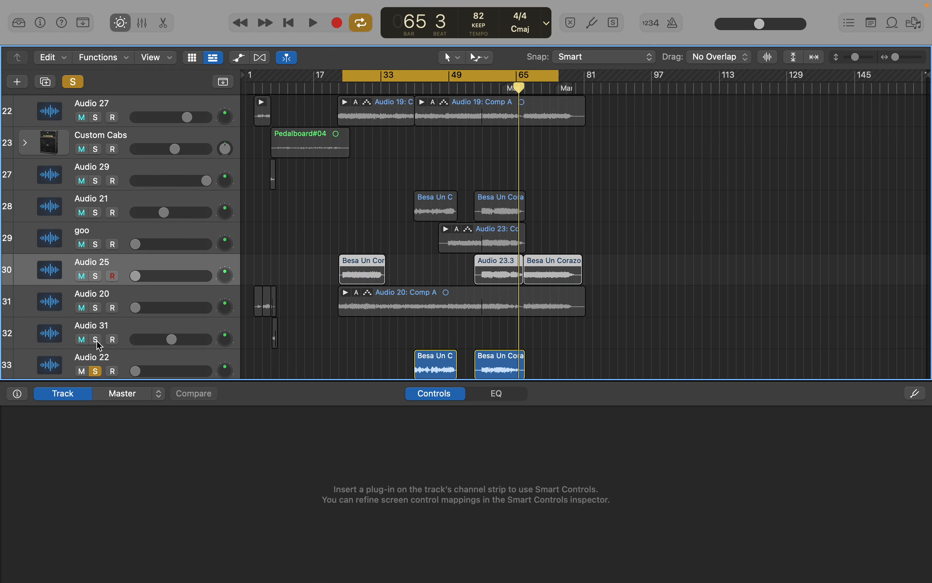
pyautogui.click(99, 371)
# Solo the first three Natural Stereo guitar tracks (tracks 1 to 3)
pyautogui.scroll(-10, 98, 371)
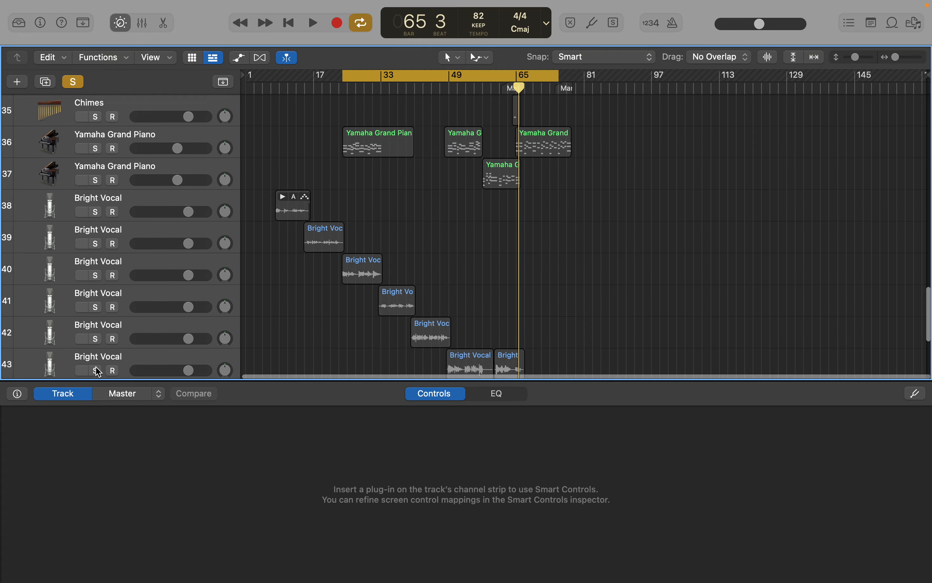
pyautogui.scroll(2, 320, 168)
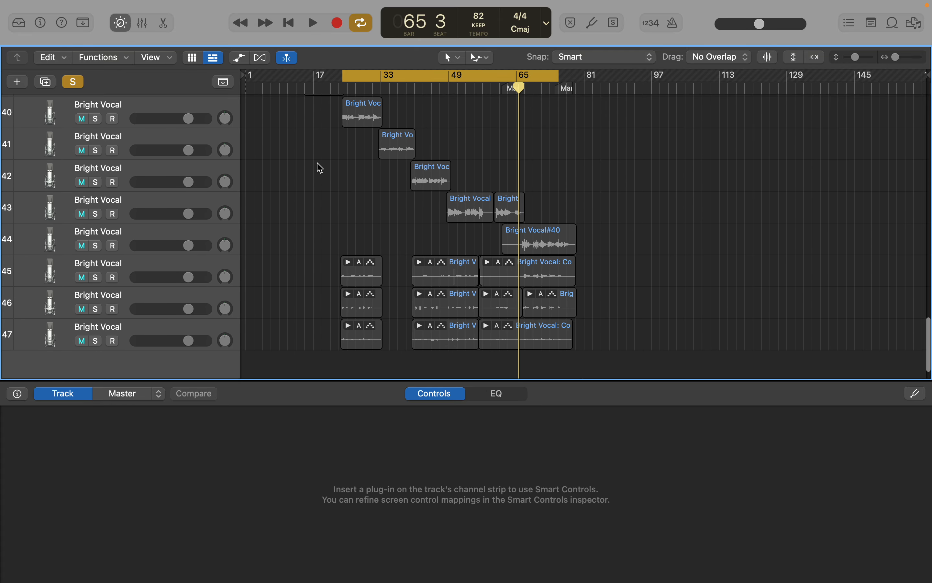
pyautogui.scroll(4, 320, 167)
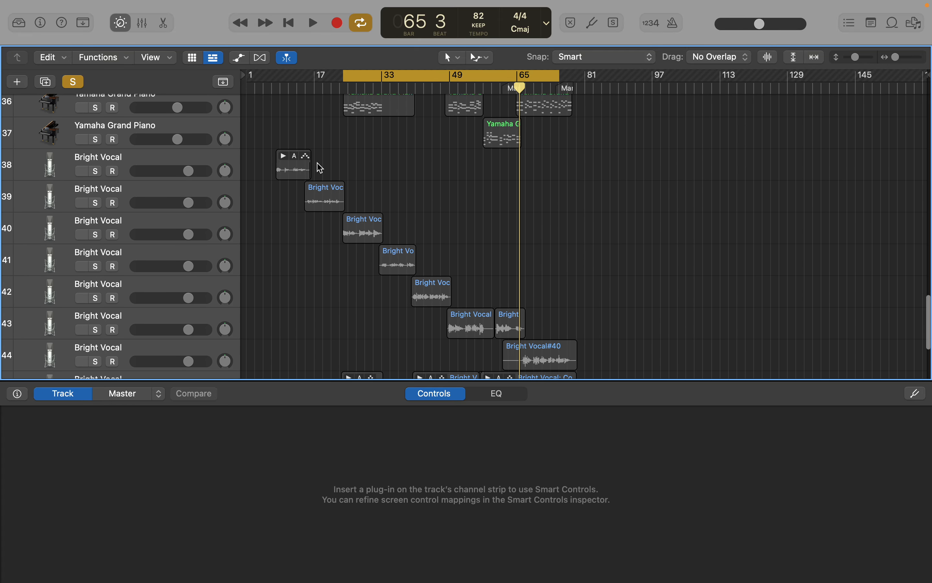
pyautogui.scroll(-2, 320, 168)
pyautogui.scroll(-3, 320, 168)
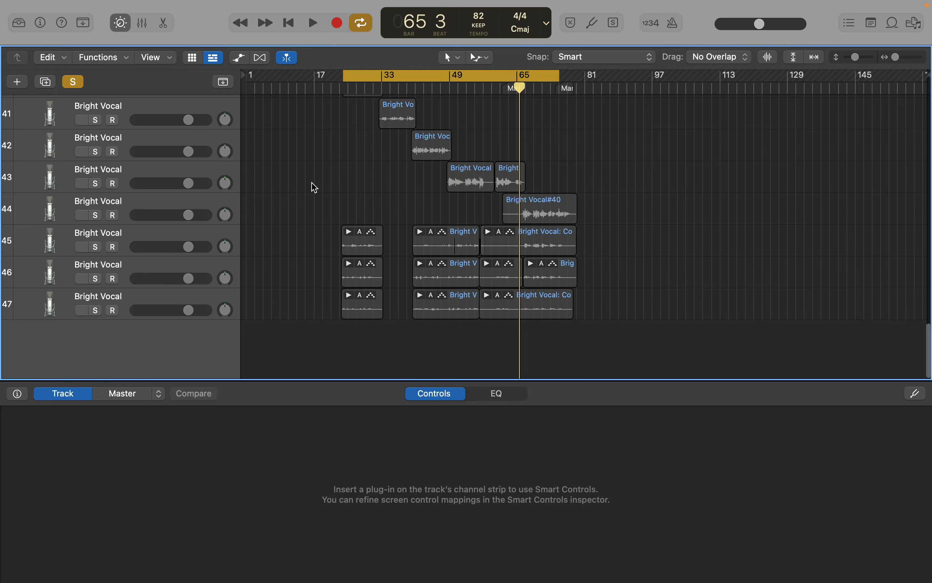
pyautogui.scroll(20, 301, 207)
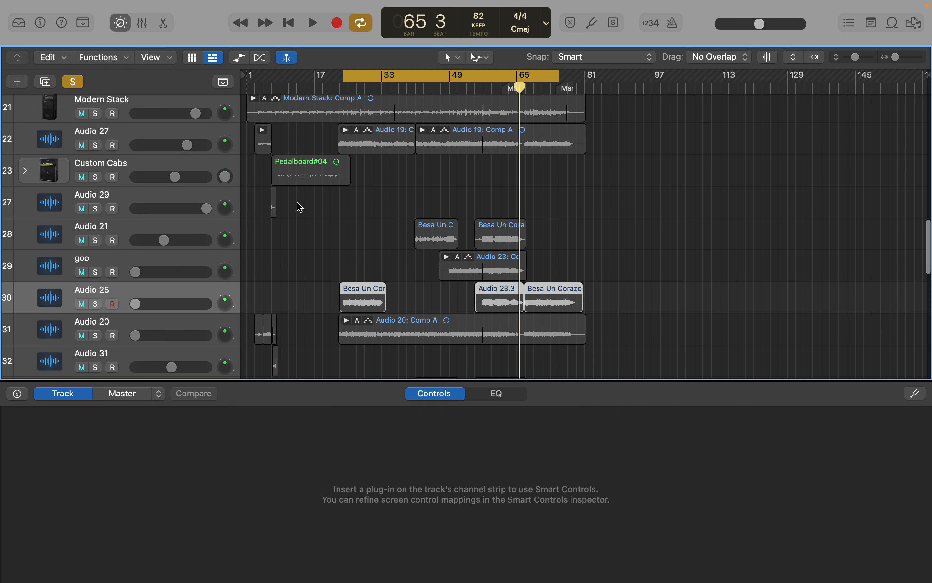
pyautogui.click(94, 118)
pyautogui.click(96, 149)
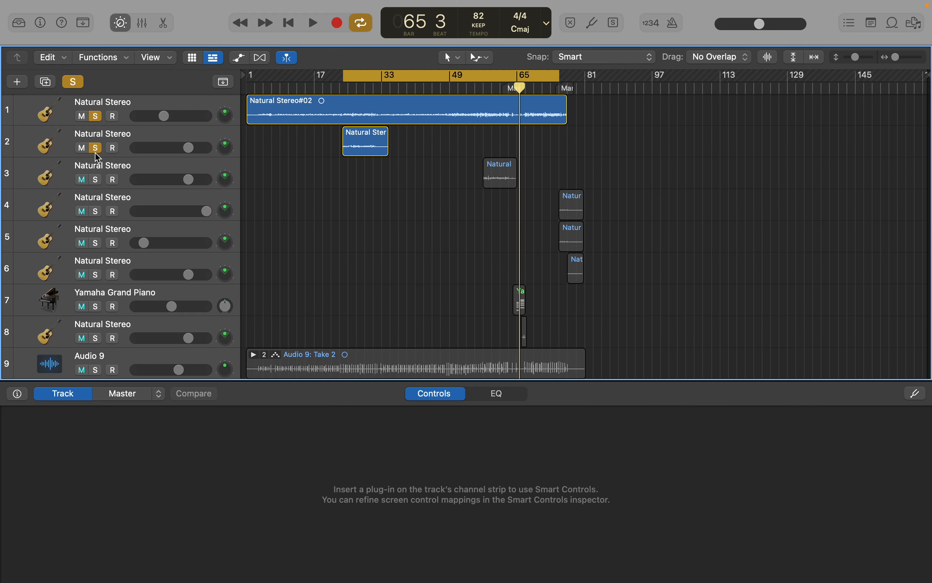
pyautogui.click(95, 179)
# Solo the seven Bright Vocal tracks 41 to 47
pyautogui.scroll(-10, 358, 211)
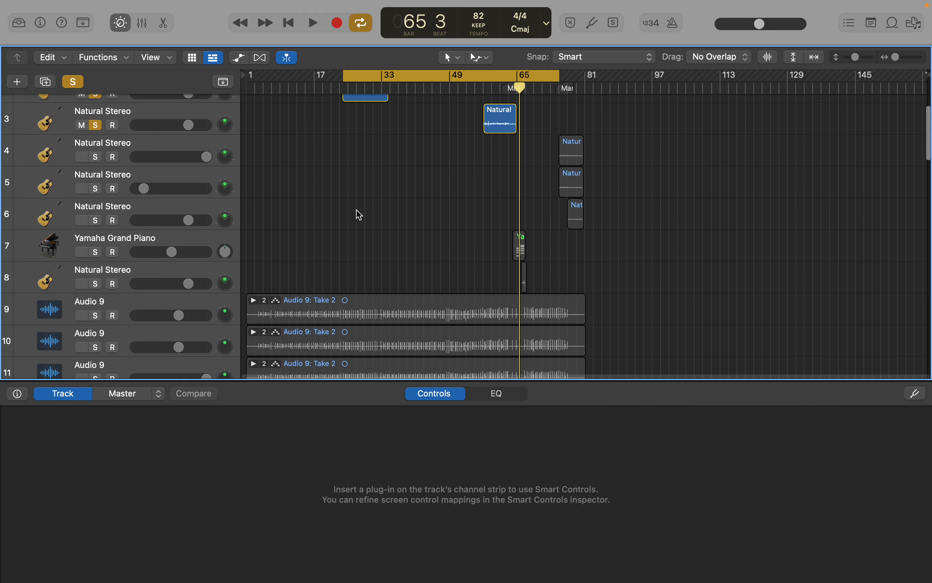
pyautogui.scroll(-20, 358, 214)
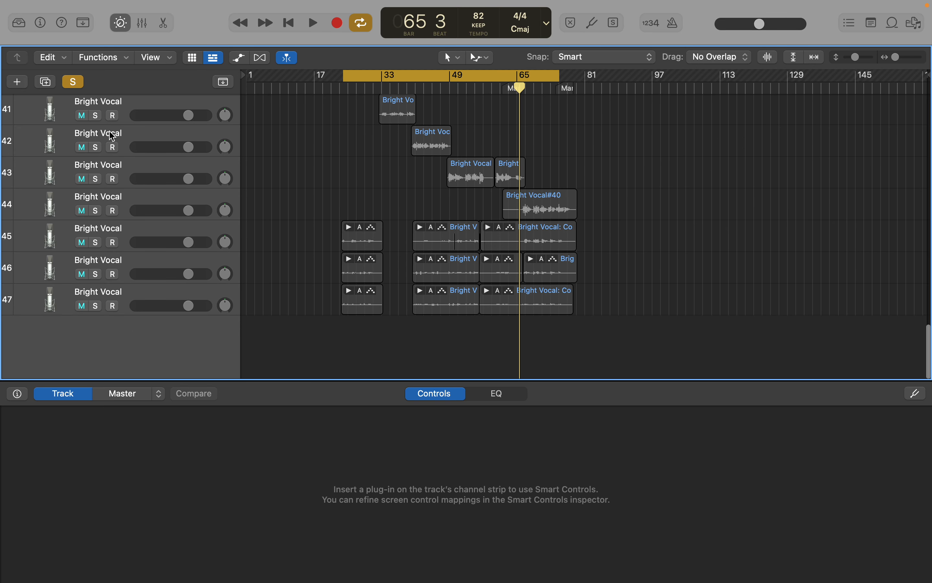
pyautogui.click(99, 117)
pyautogui.click(100, 148)
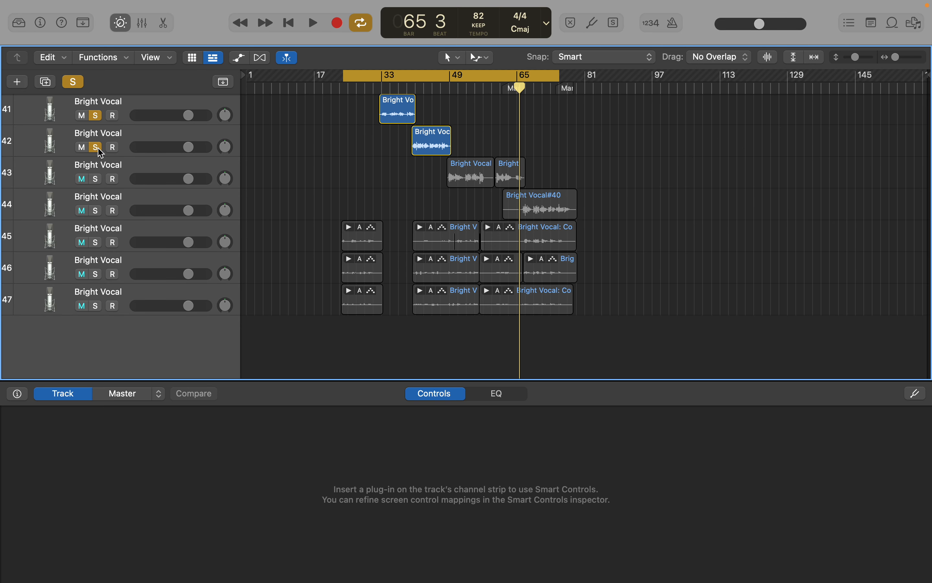
pyautogui.click(100, 179)
pyautogui.click(96, 211)
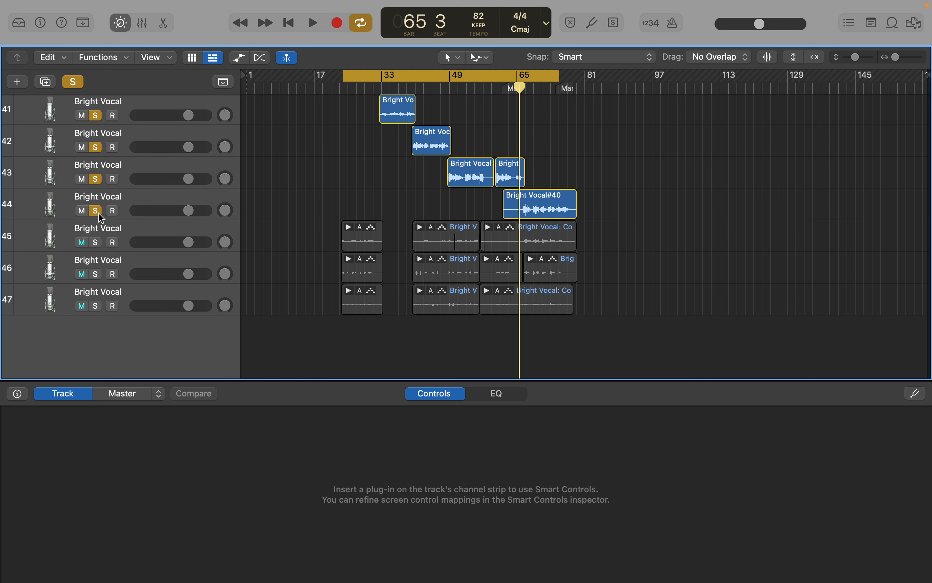
pyautogui.click(99, 243)
pyautogui.click(97, 274)
pyautogui.click(97, 306)
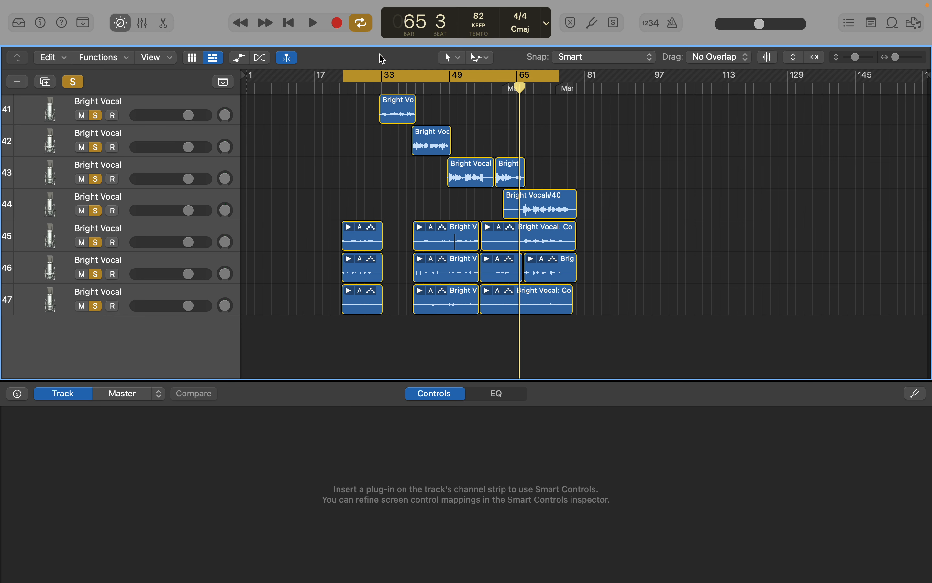
# Play the soloed guitars and vocals from about bar 40, stop at bar 42, and replay the passage through bar 58
pyautogui.doubleClick(411, 87)
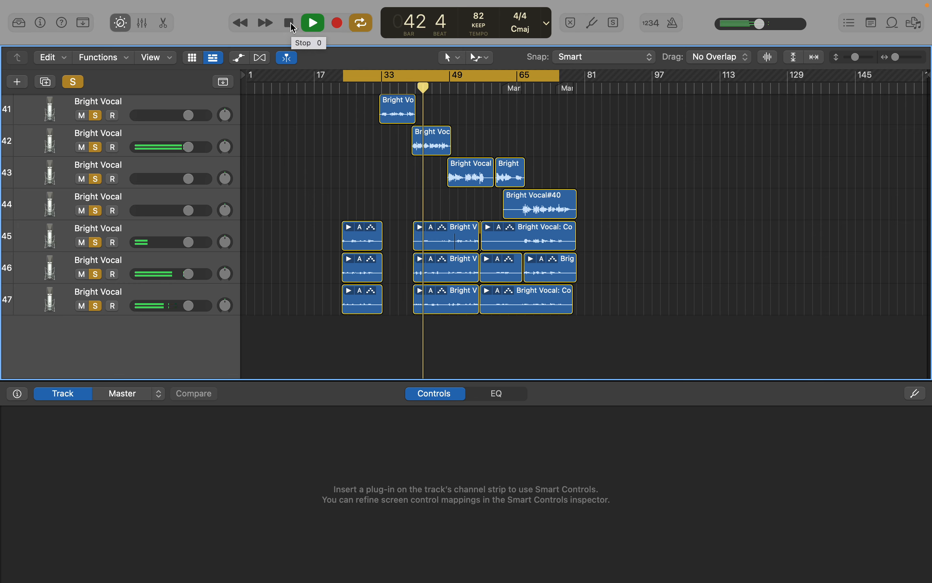
pyautogui.click(291, 24)
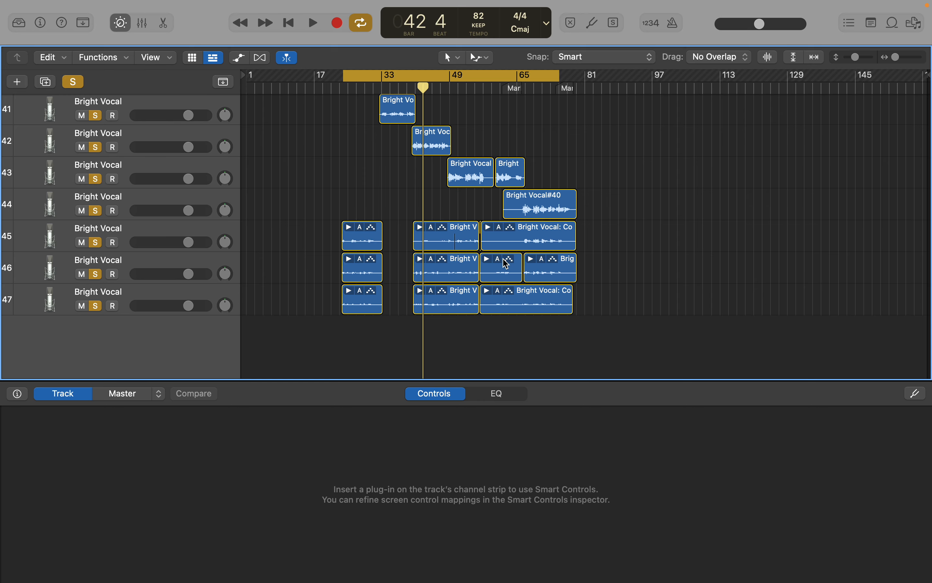
pyautogui.doubleClick(412, 91)
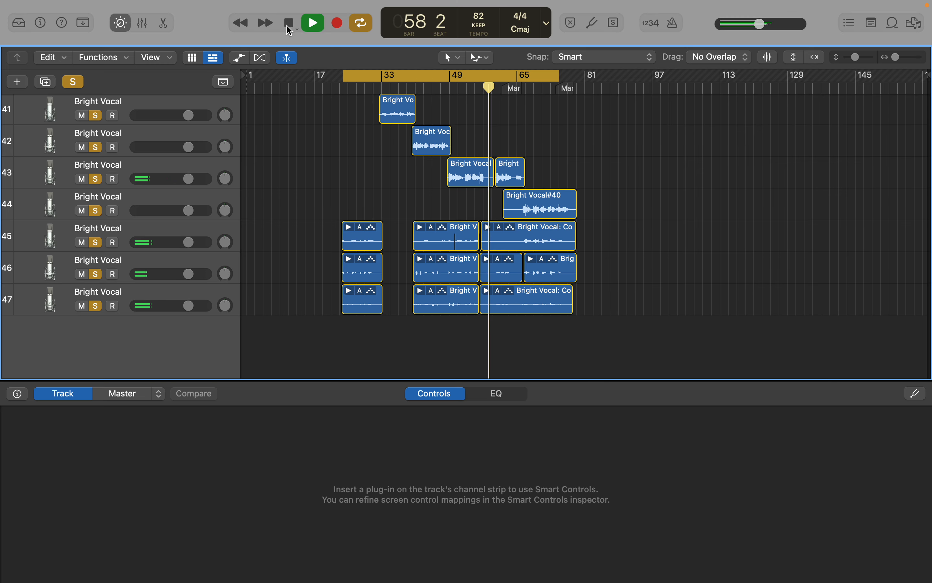
pyautogui.click(289, 24)
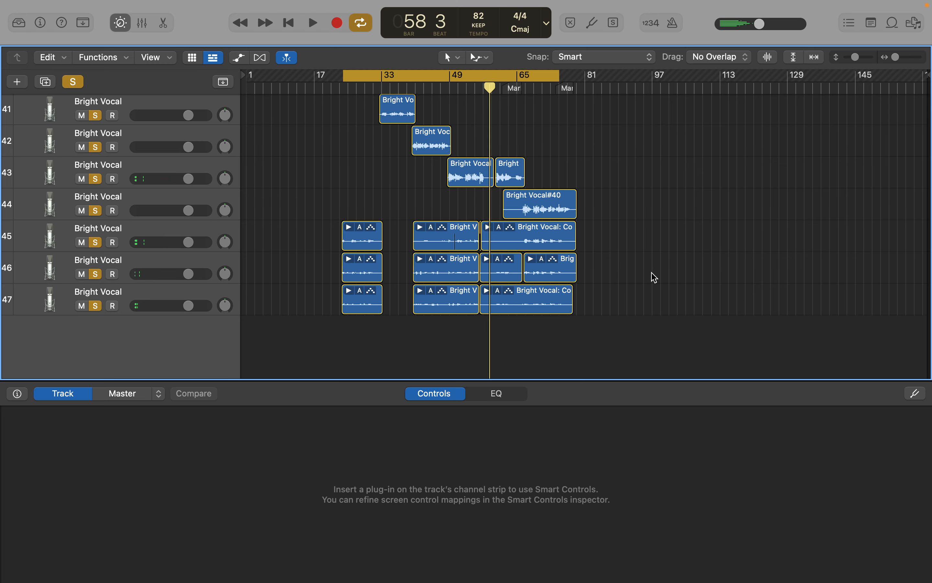
# Select Bright Vocal track 43 to view its Smart Controls and look back through the arrangement up to the CYMBOL 2 track
pyautogui.scroll(-1, 652, 276)
pyautogui.click(149, 169)
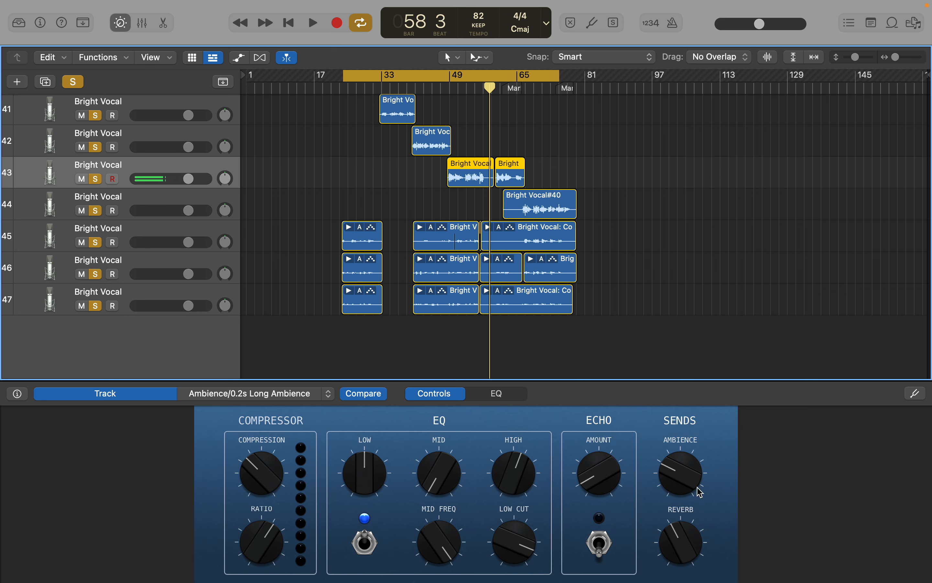
pyautogui.moveTo(564, 578)
pyautogui.scroll(10, 431, 187)
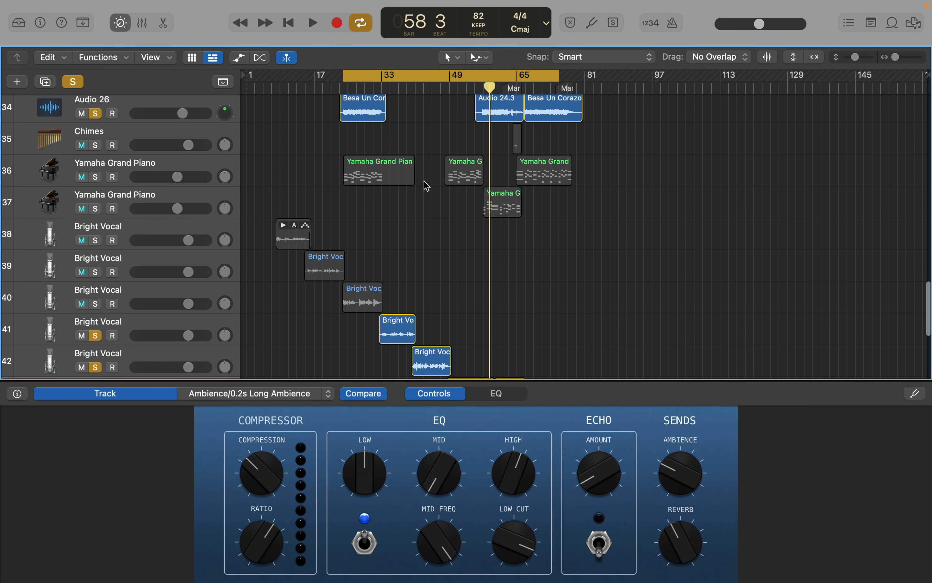
pyautogui.scroll(-1, 426, 187)
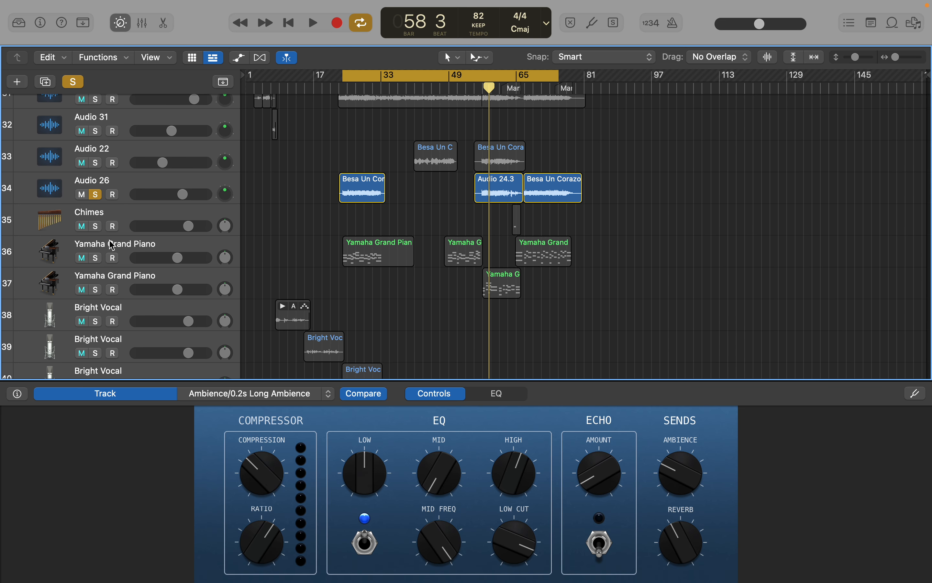
pyautogui.scroll(-3, 307, 242)
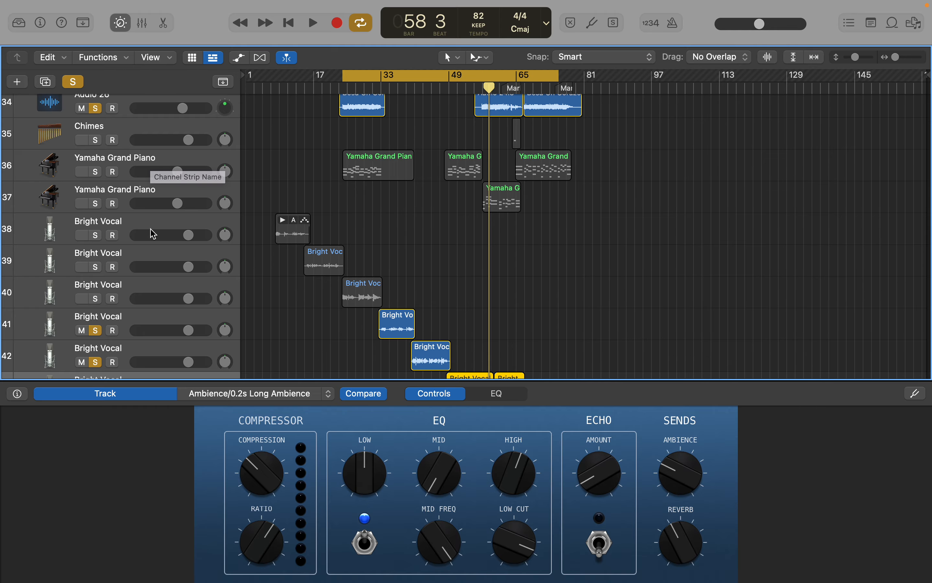
pyautogui.scroll(3, 160, 227)
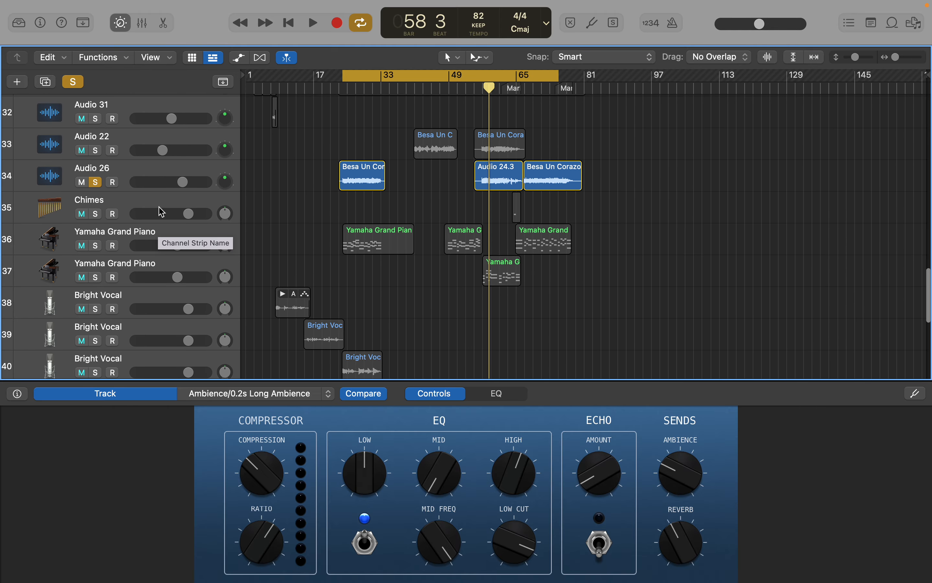
pyautogui.scroll(3, 159, 210)
pyautogui.scroll(8, 159, 211)
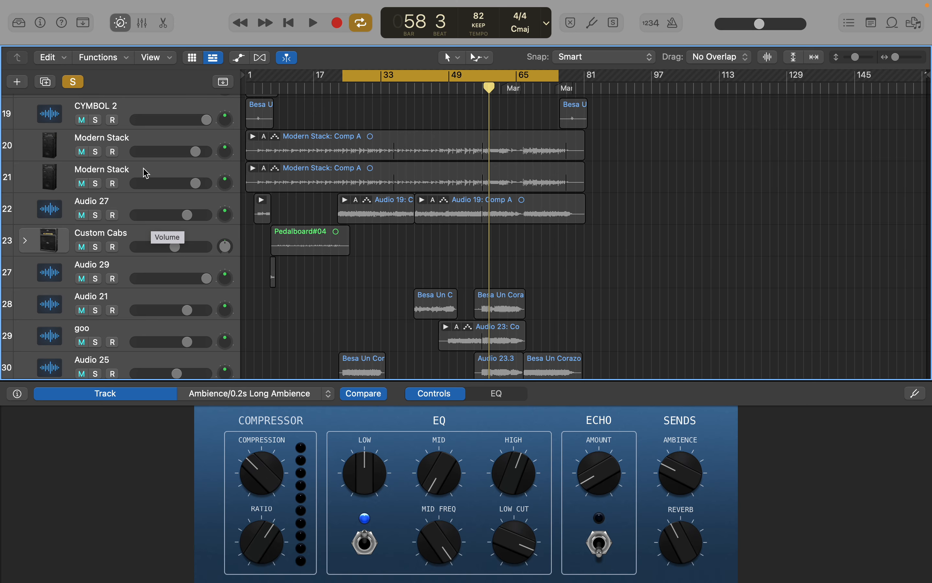
# Review the whole arrangement between the soloed Natural Stereo guitars (tracks 1 to 3) and the soloed Bright Vocal tracks 41 to 47
pyautogui.scroll(4, 145, 174)
pyautogui.scroll(12, 145, 172)
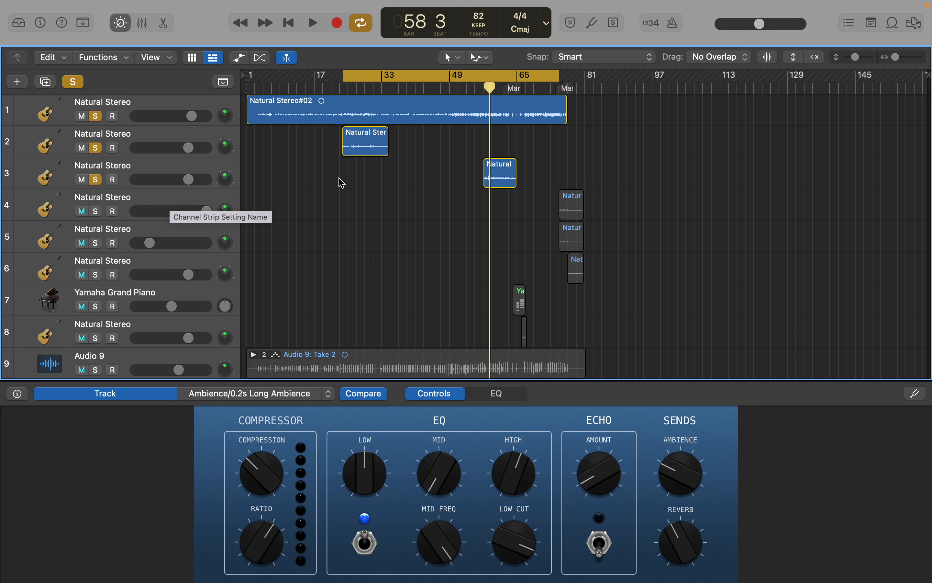
pyautogui.scroll(-4, 410, 179)
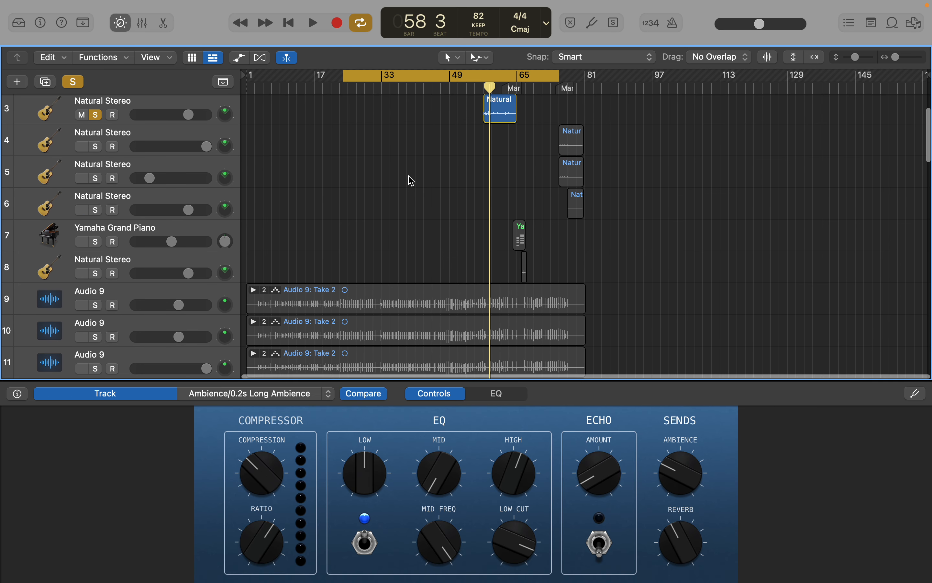
pyautogui.scroll(-10, 412, 181)
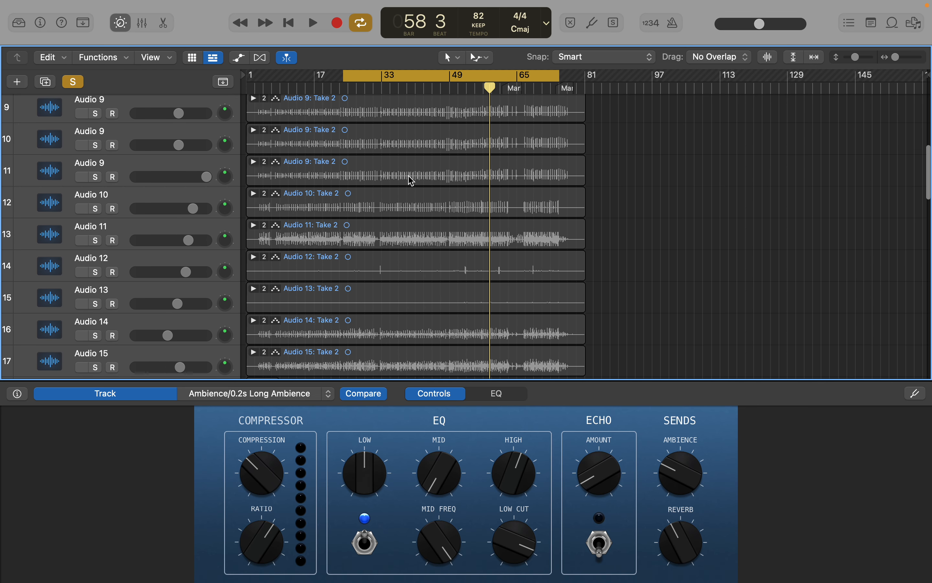
pyautogui.scroll(-20, 411, 180)
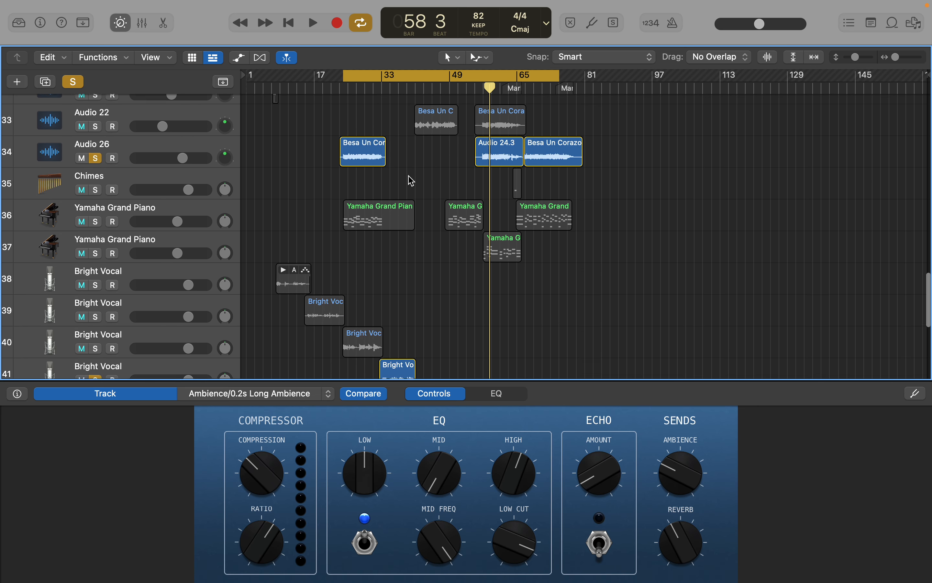
pyautogui.scroll(-12, 412, 180)
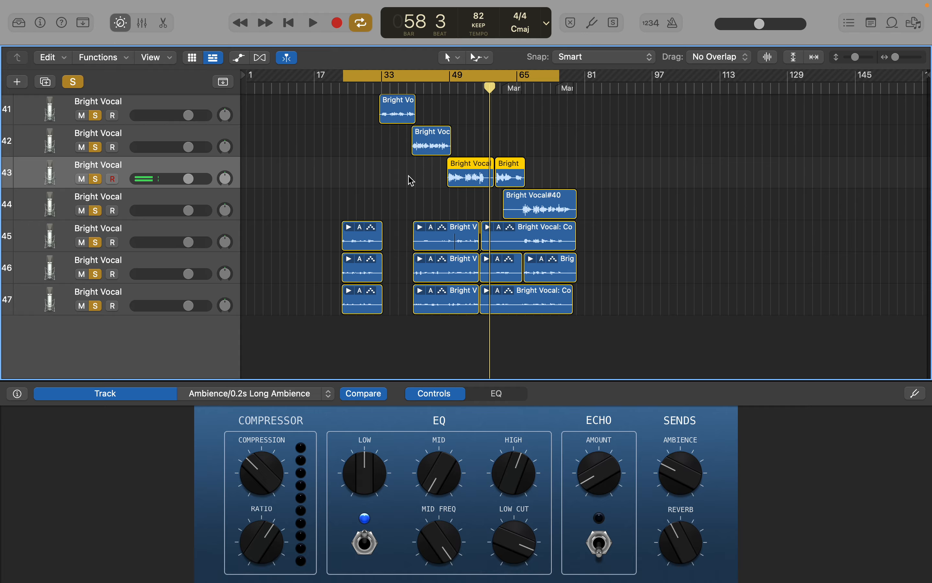
pyautogui.scroll(20, 529, 223)
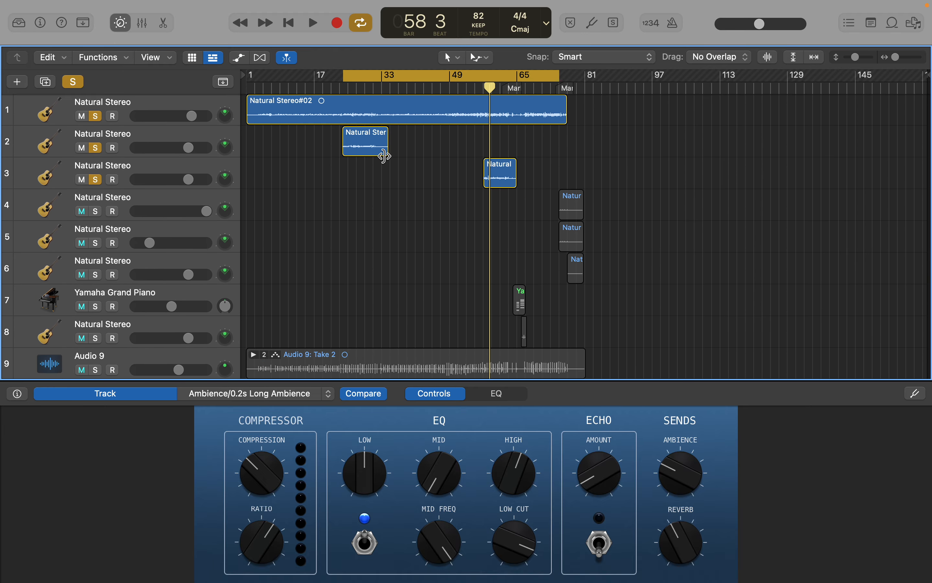
pyautogui.scroll(-20, 406, 222)
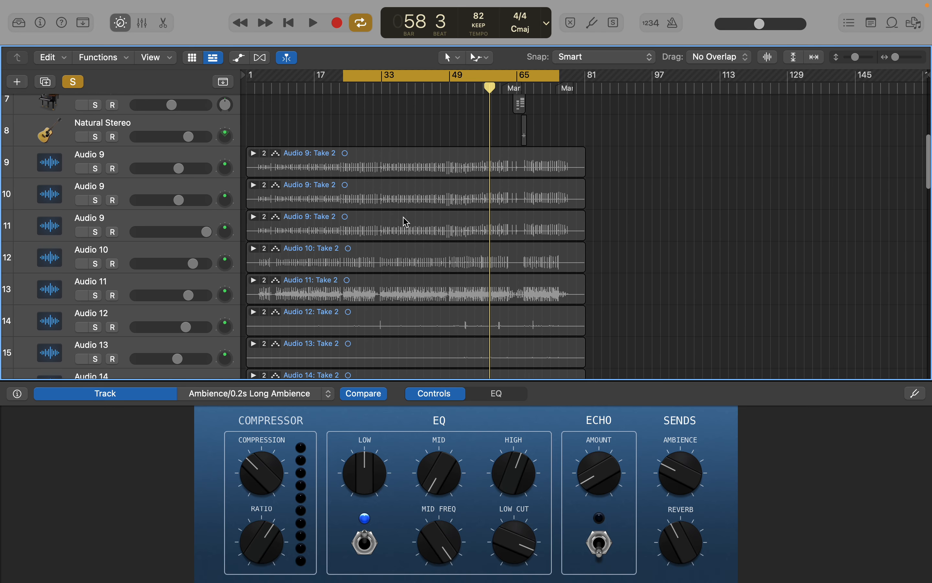
pyautogui.scroll(20, 406, 223)
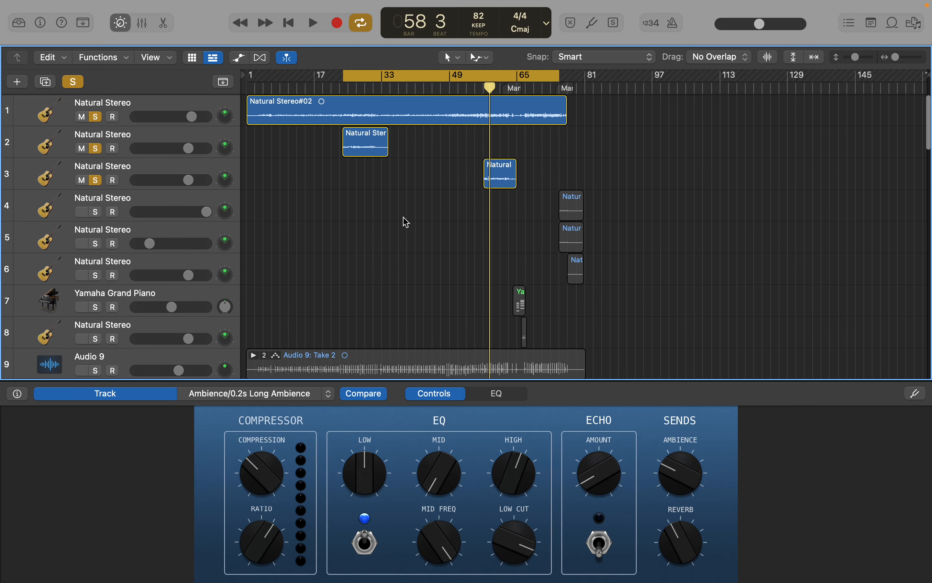
pyautogui.scroll(-20, 407, 222)
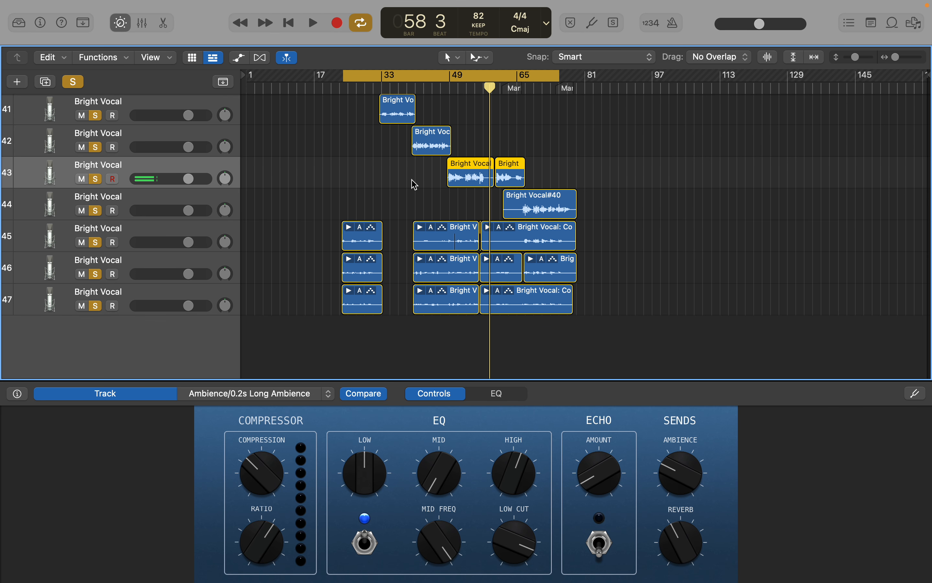
pyautogui.scroll(20, 487, 184)
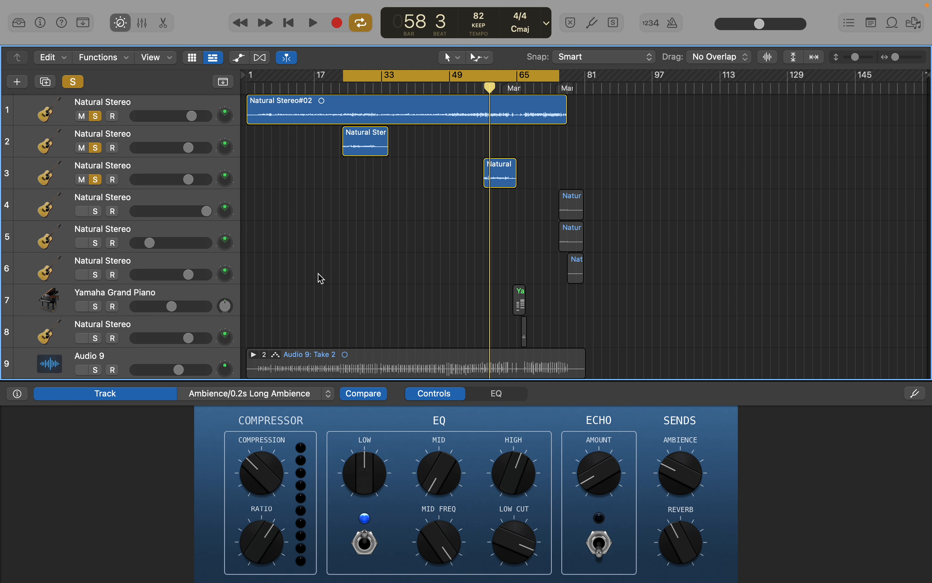
# Examine the muted middle tracks, from the Audio 9 takes through the Modern Stack tracks to Audio 26
pyautogui.scroll(-8, 321, 278)
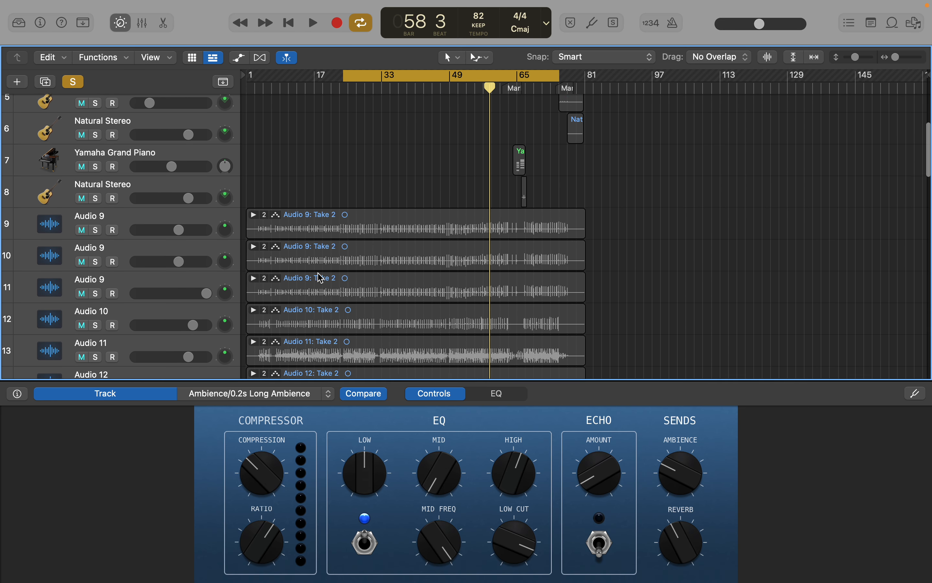
pyautogui.scroll(-15, 321, 279)
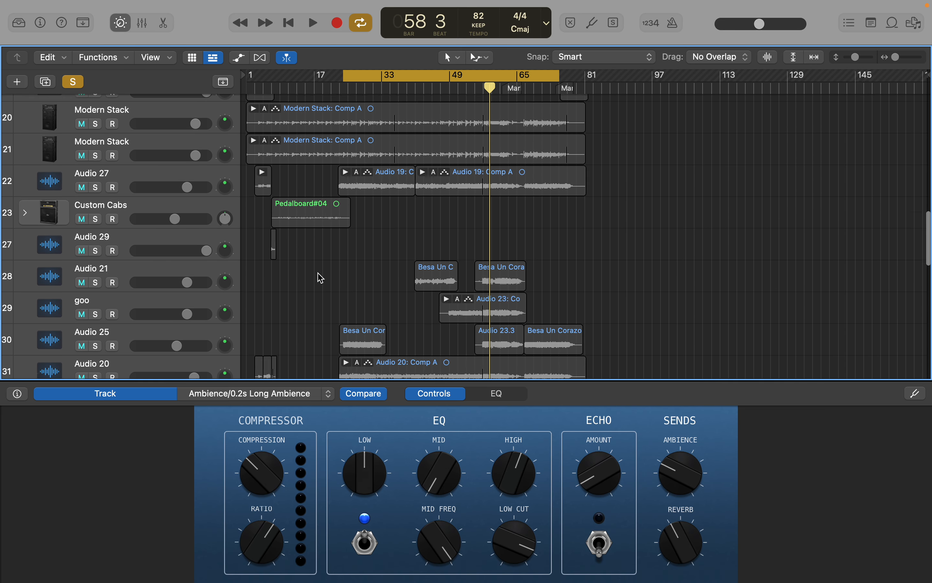
pyautogui.scroll(-2, 320, 278)
pyautogui.scroll(4, 321, 278)
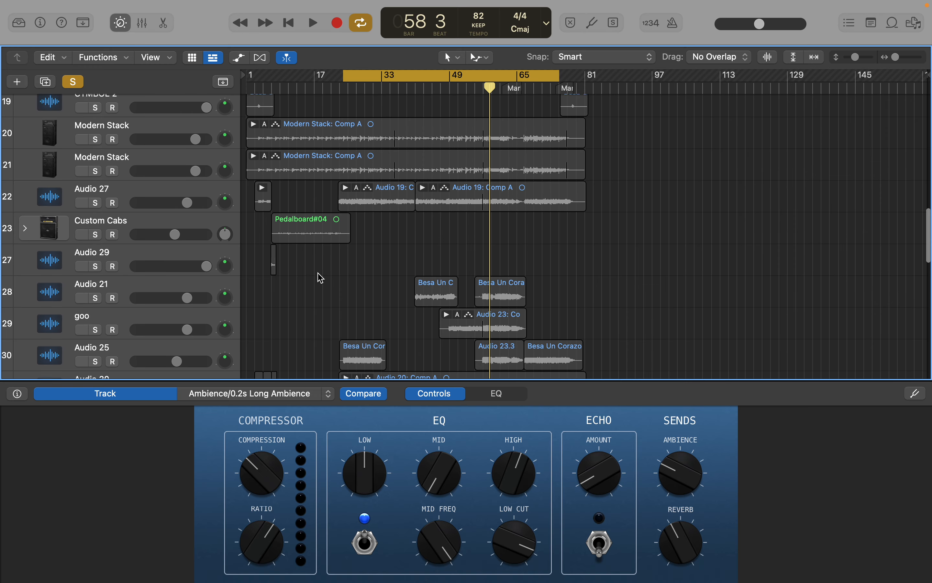
pyautogui.scroll(5, 321, 278)
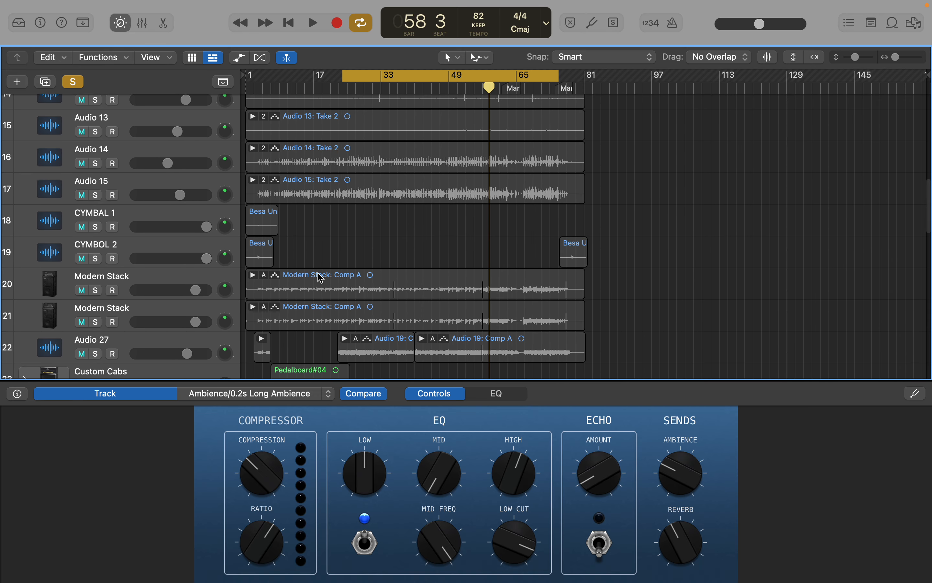
pyautogui.scroll(-8, 321, 279)
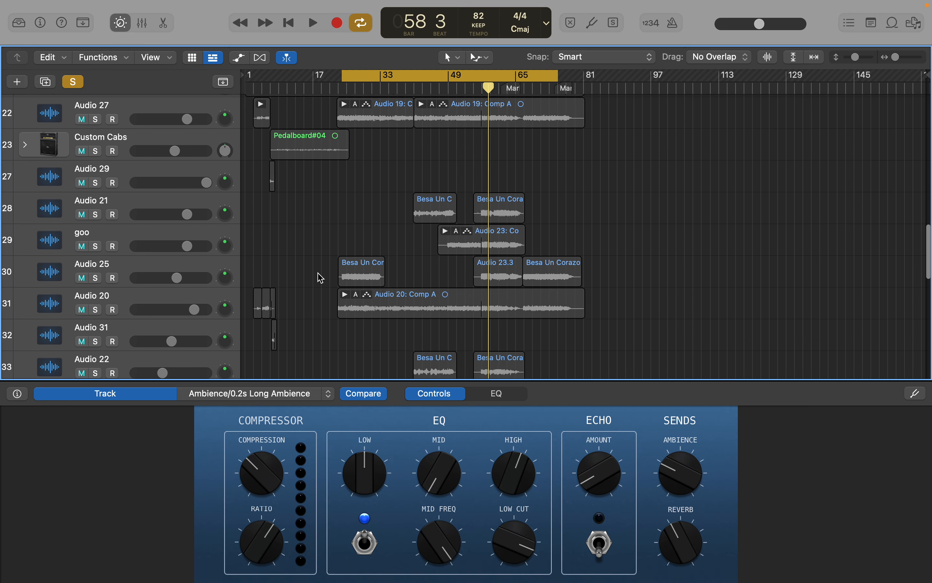
pyautogui.scroll(-2, 321, 278)
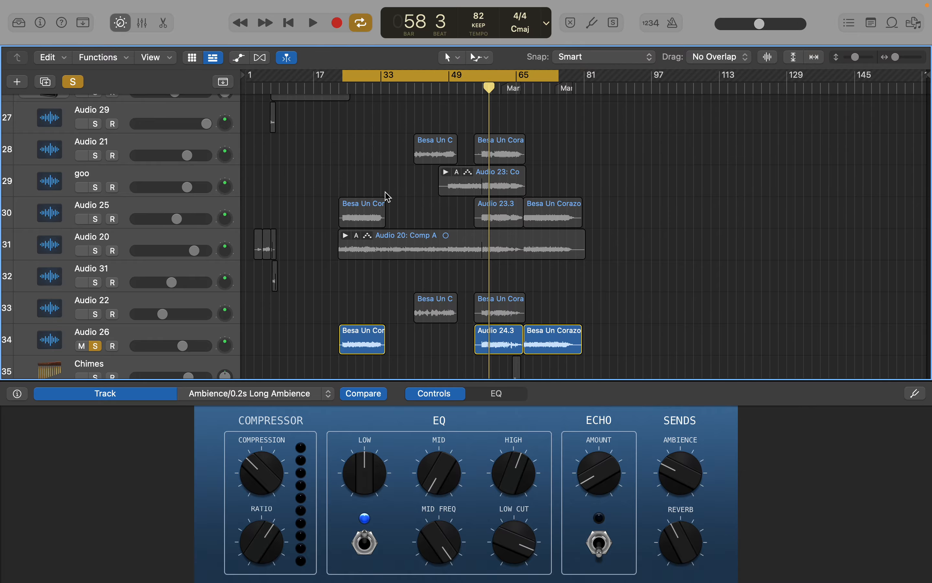
pyautogui.scroll(-3, 388, 197)
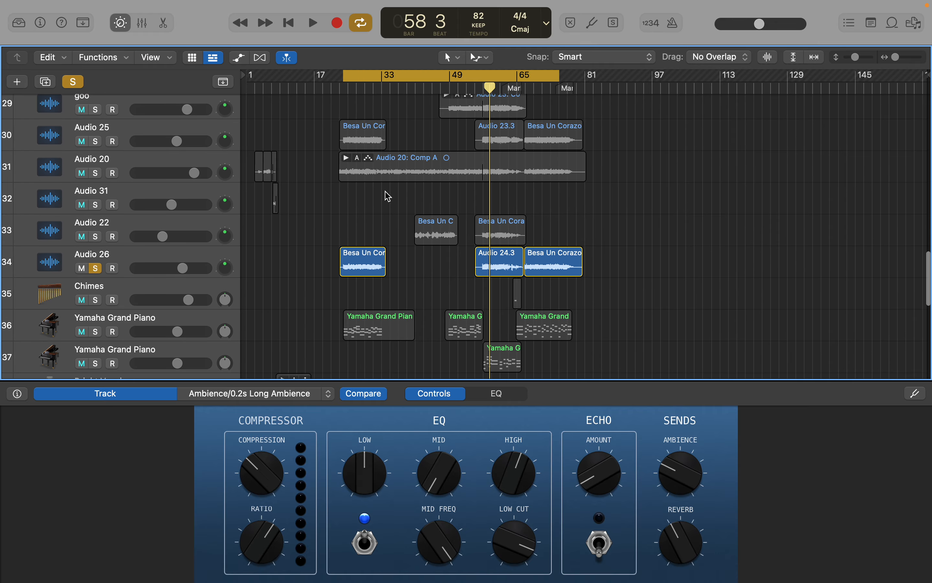
pyautogui.scroll(3, 388, 196)
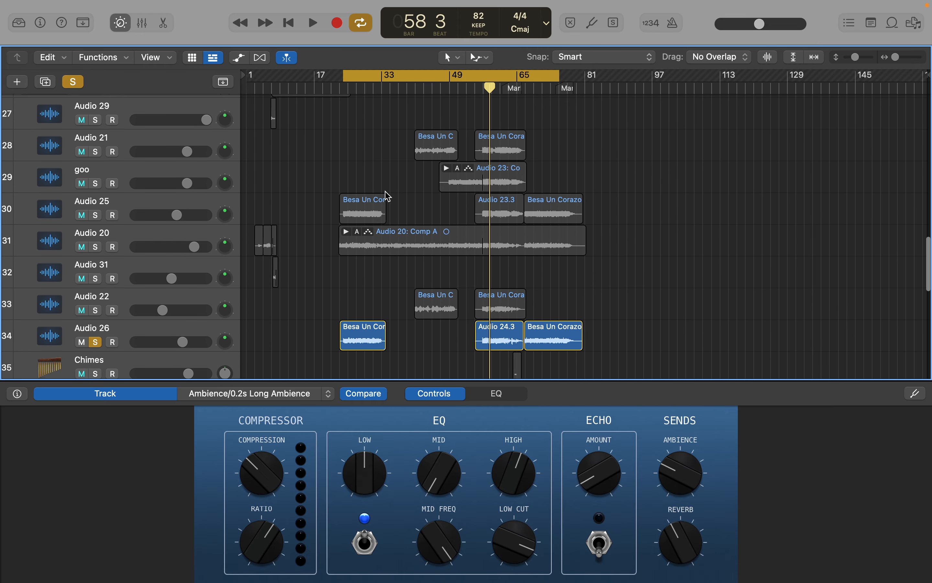
pyautogui.scroll(1, 388, 196)
# Solo the Chimes track and play its region from shortly before bar 65, replaying the passage through bar 66
pyautogui.scroll(-4, 387, 197)
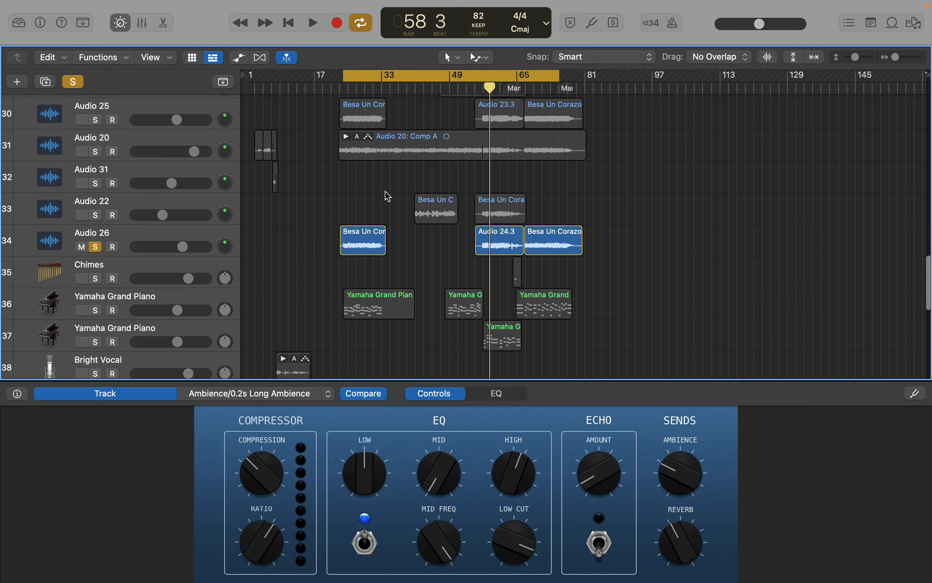
pyautogui.scroll(-2, 388, 197)
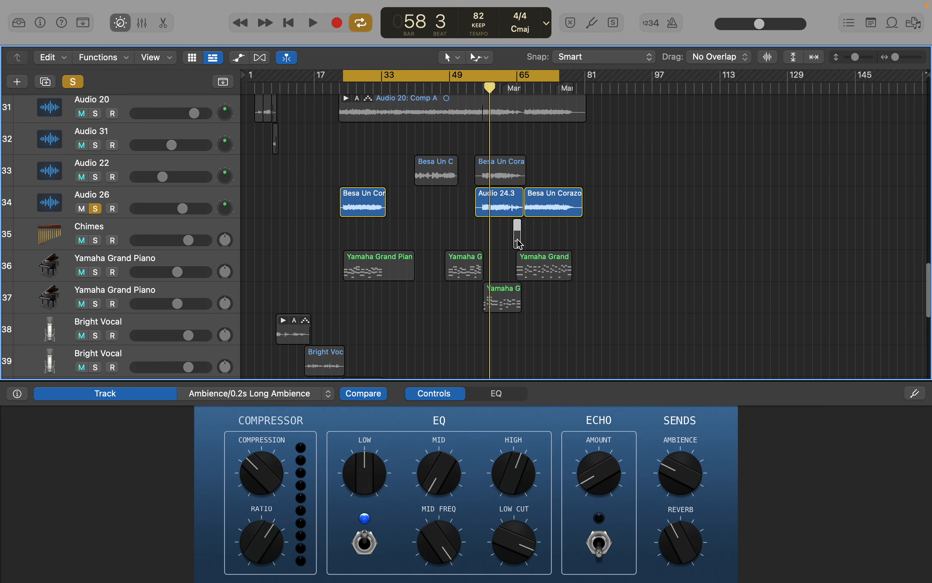
pyautogui.click(96, 241)
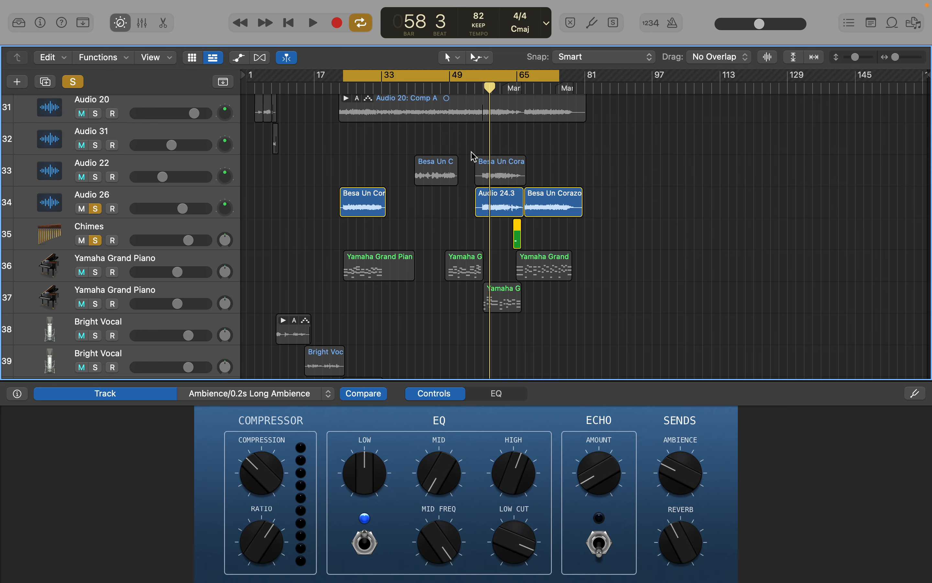
pyautogui.doubleClick(512, 89)
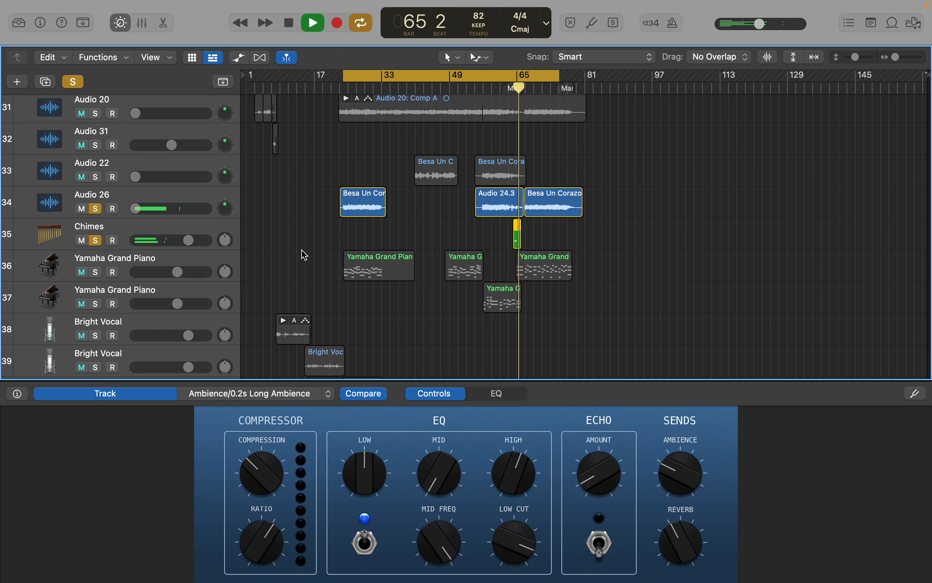
pyautogui.press('space')
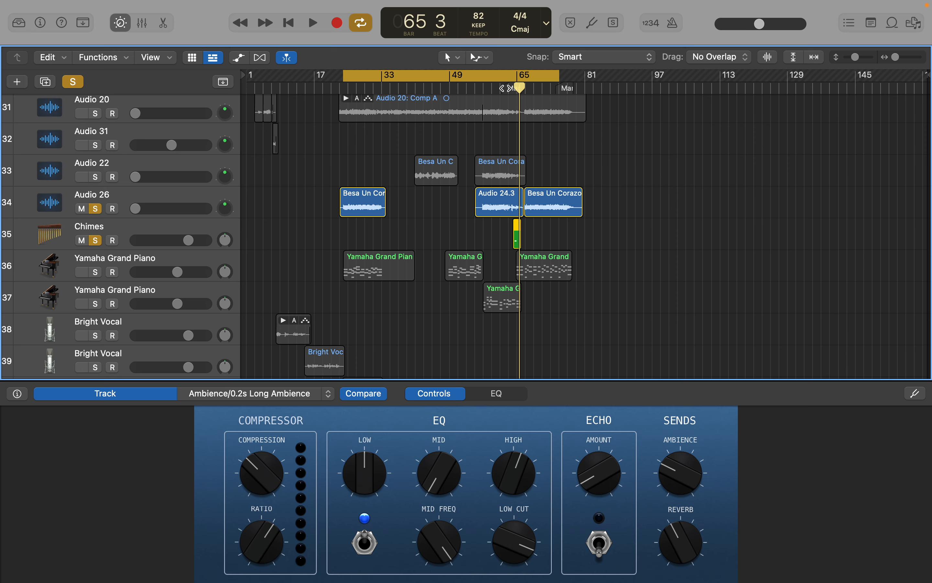
pyautogui.click(505, 88)
pyautogui.press('space')
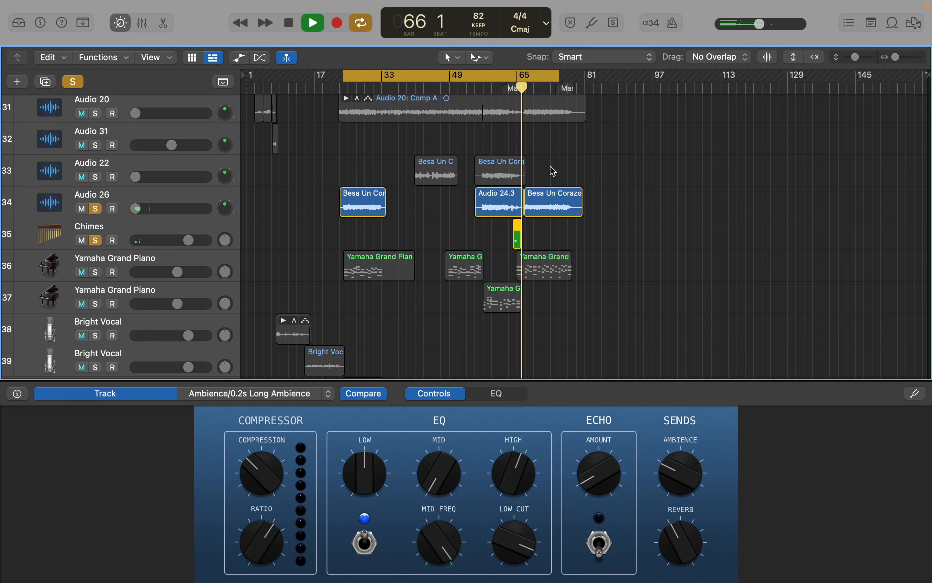
pyautogui.press('space')
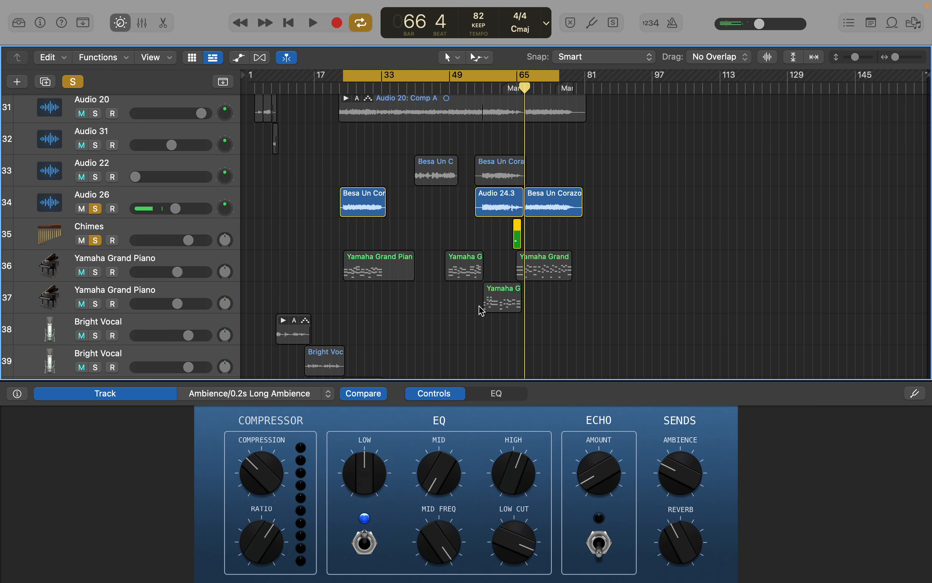
# Look back from the Bright Vocal tracks up to the Natural Stereo guitars and down again to the Audio 25 track
pyautogui.scroll(-3, 483, 337)
pyautogui.scroll(2, 482, 340)
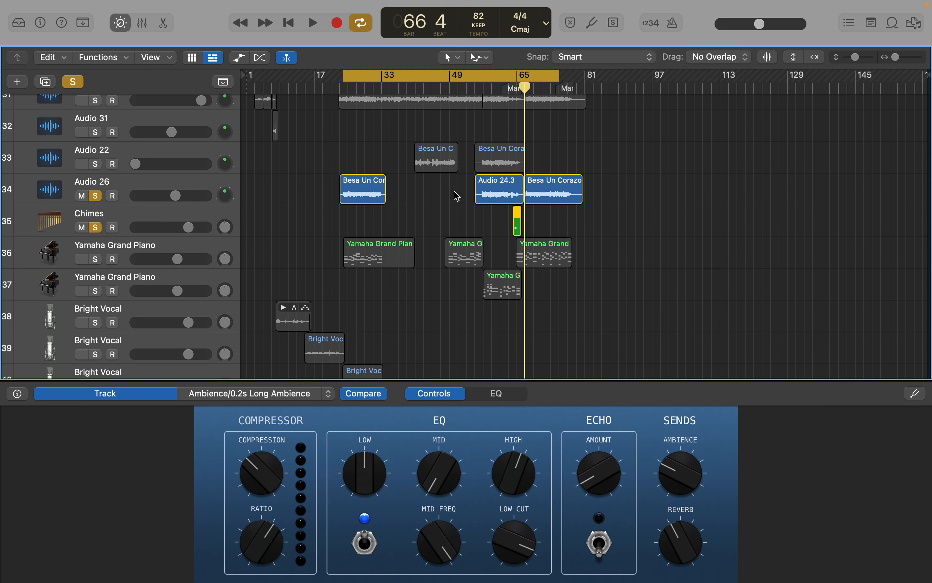
pyautogui.scroll(7, 334, 190)
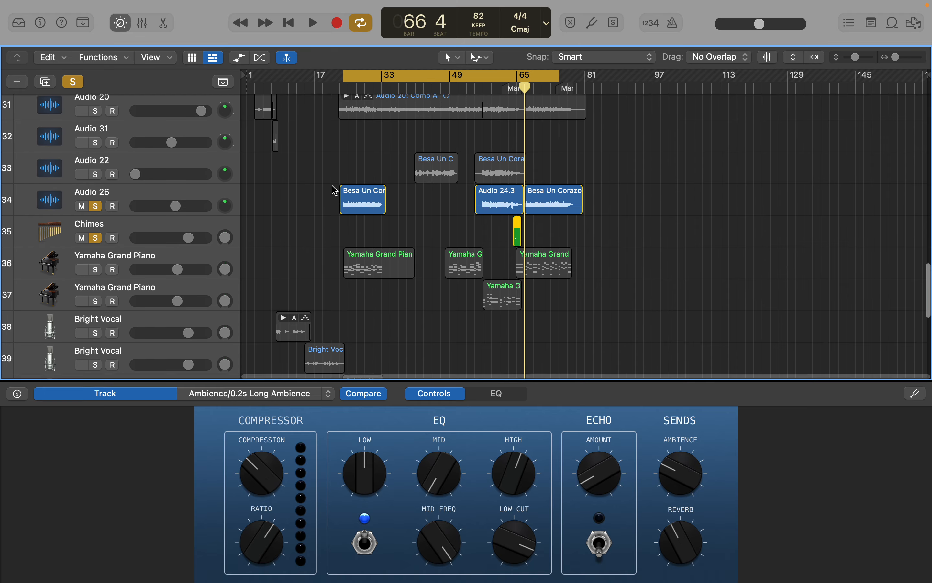
pyautogui.scroll(20, 334, 190)
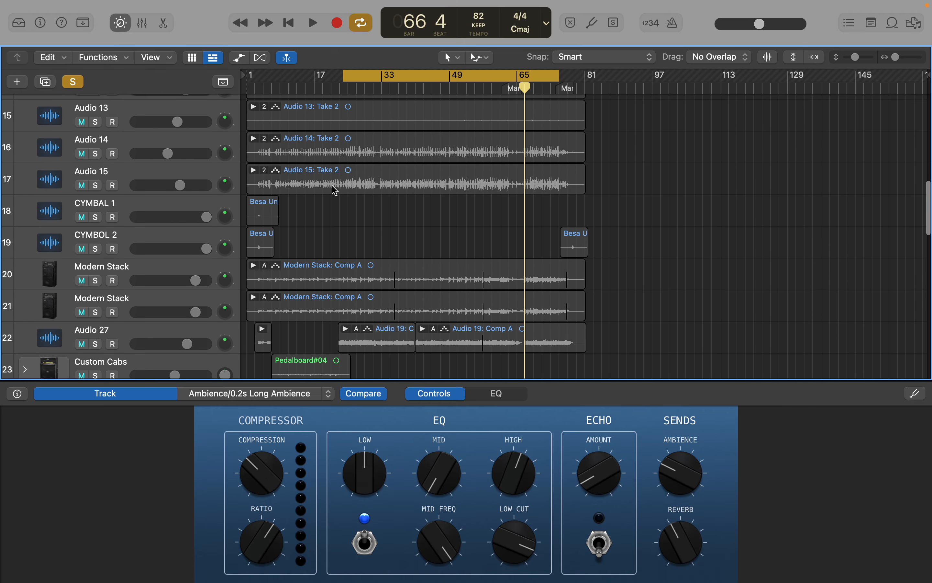
pyautogui.scroll(1, 335, 190)
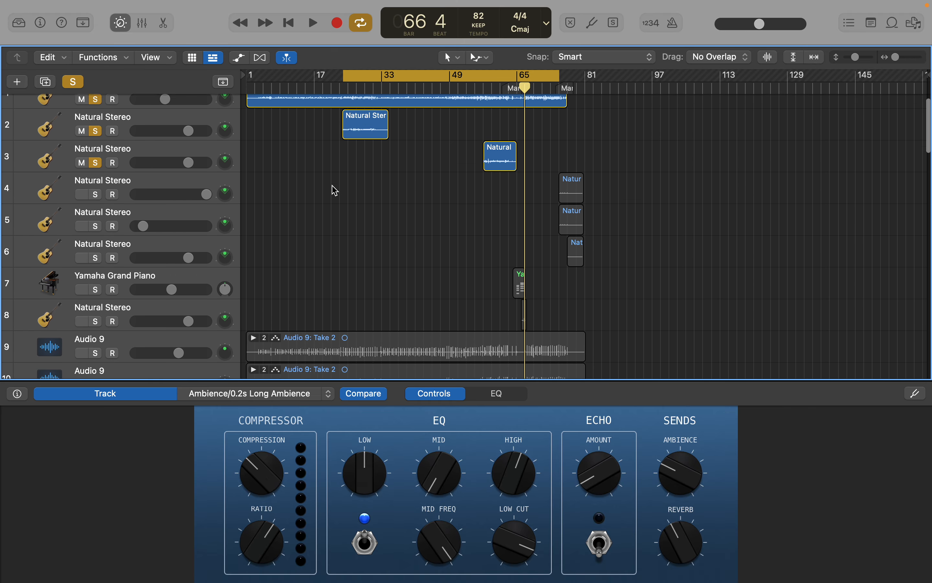
pyautogui.scroll(-4, 334, 190)
pyautogui.scroll(-12, 335, 190)
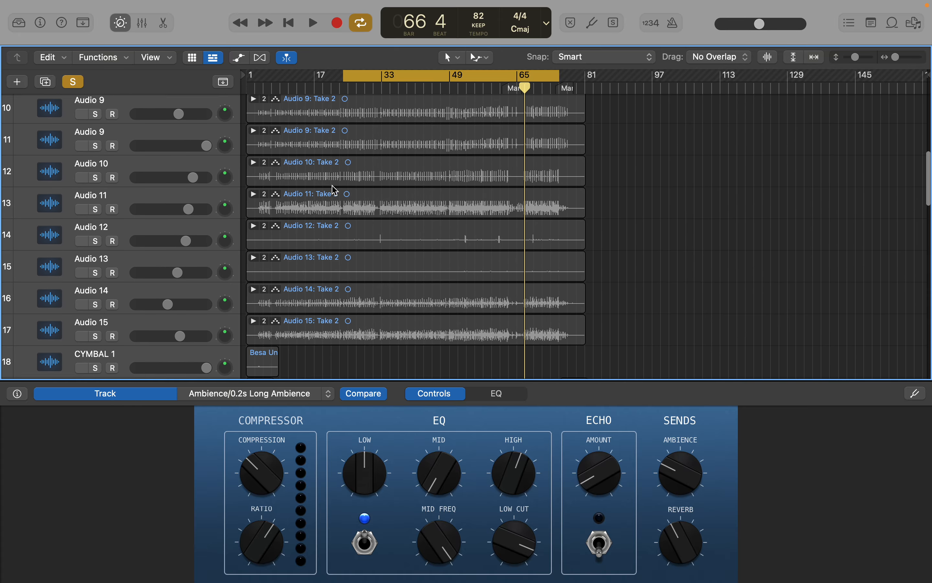
pyautogui.scroll(-13, 335, 190)
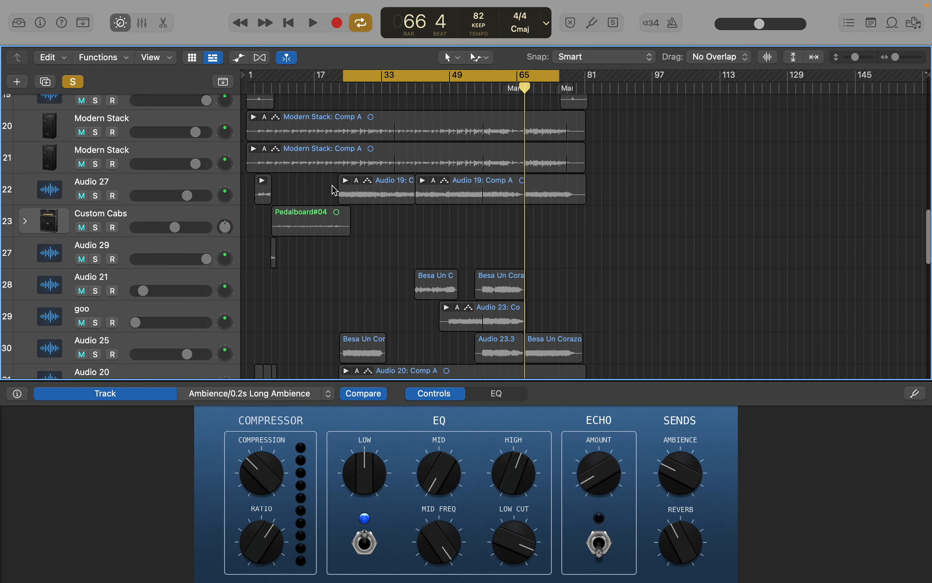